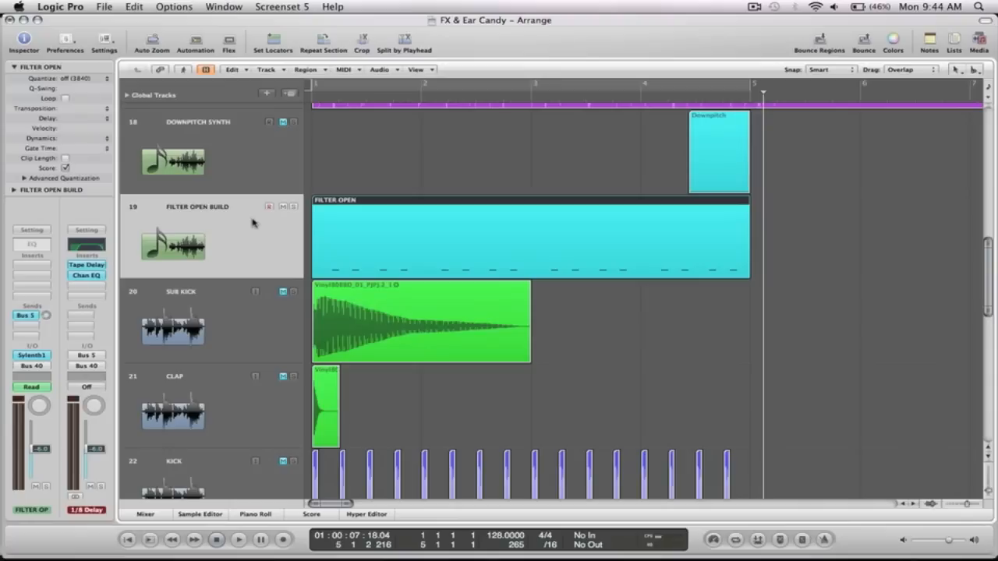
Step: Return the playhead to the start and inspect the Sylenth1 instrument on the FILTER OPEN BUILD track
key("Return")
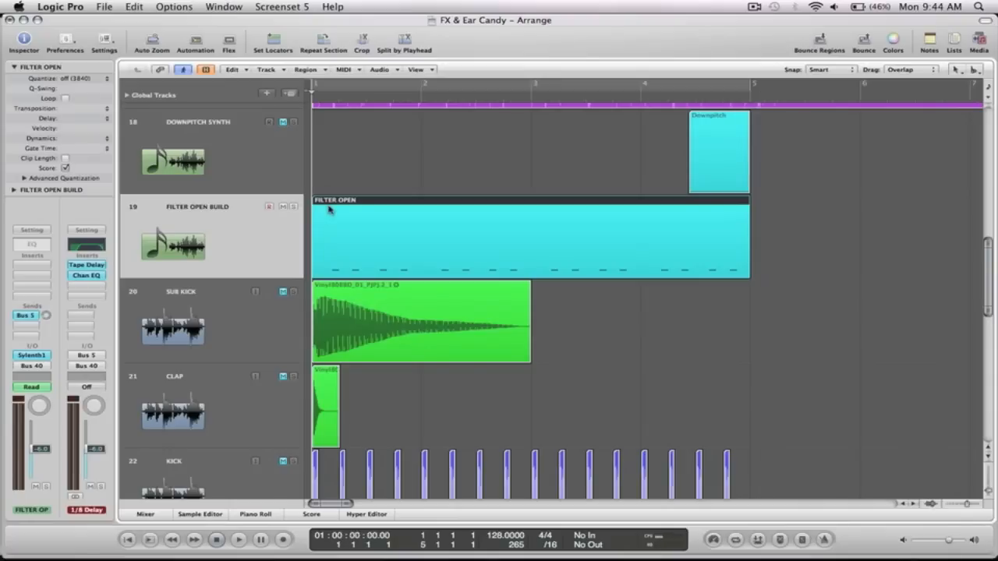
left_click(31, 356)
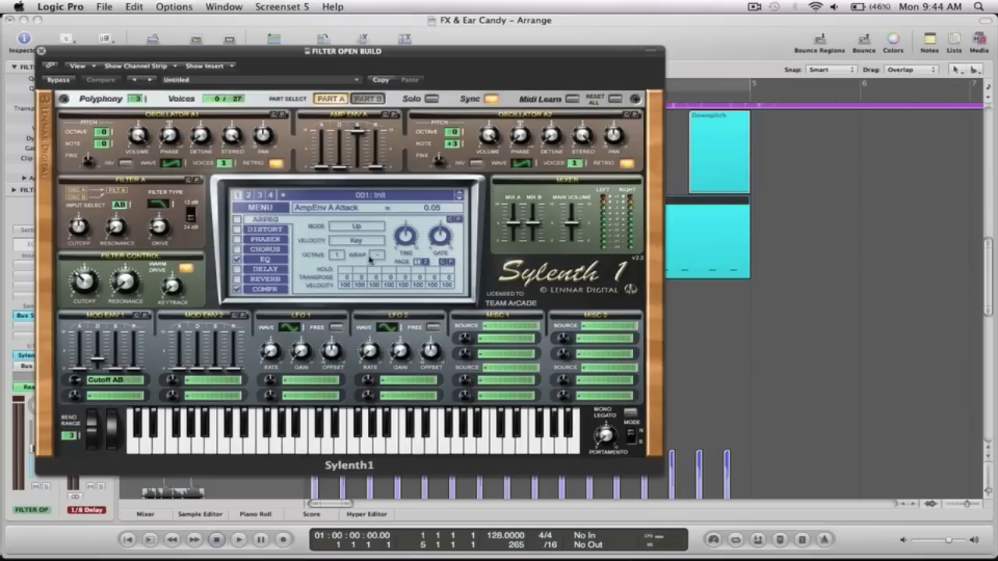
left_click(41, 51)
Step: Display track automation and play the FILTER OPEN region with its filter cutoff curve
key("a")
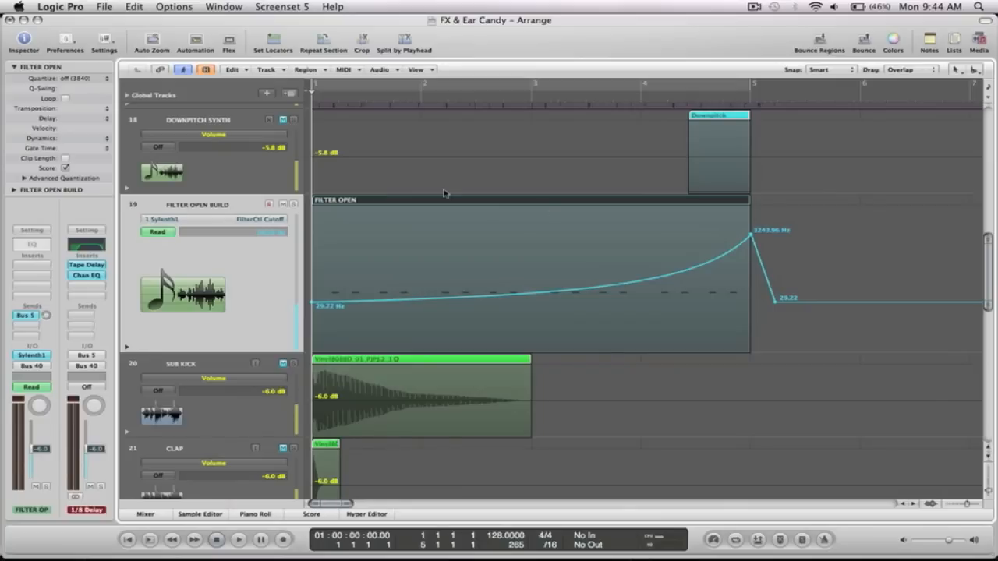
key("space")
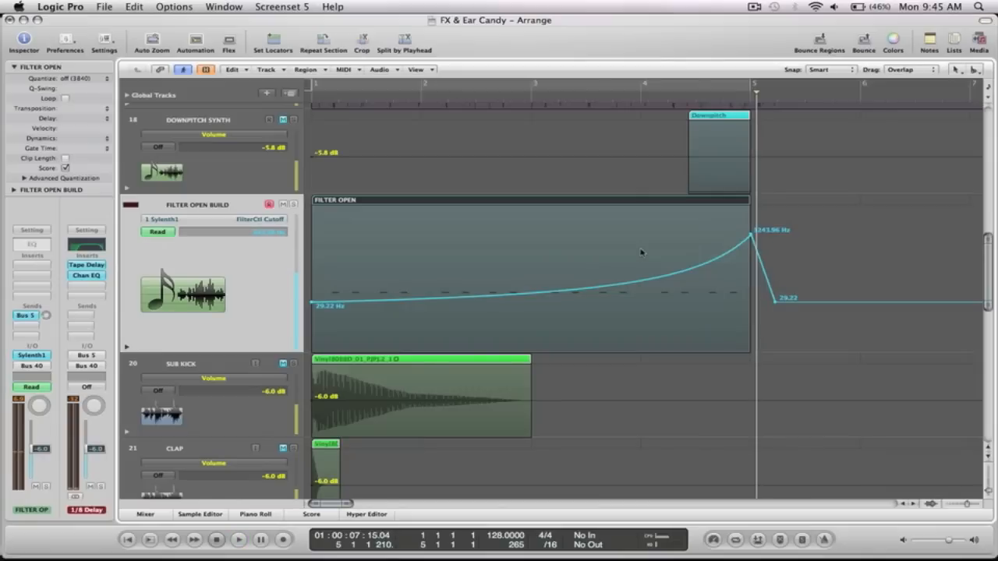
Step: Mute the FILTER OPEN BUILD track, restore its normal height and hide the automation
left_click(283, 204)
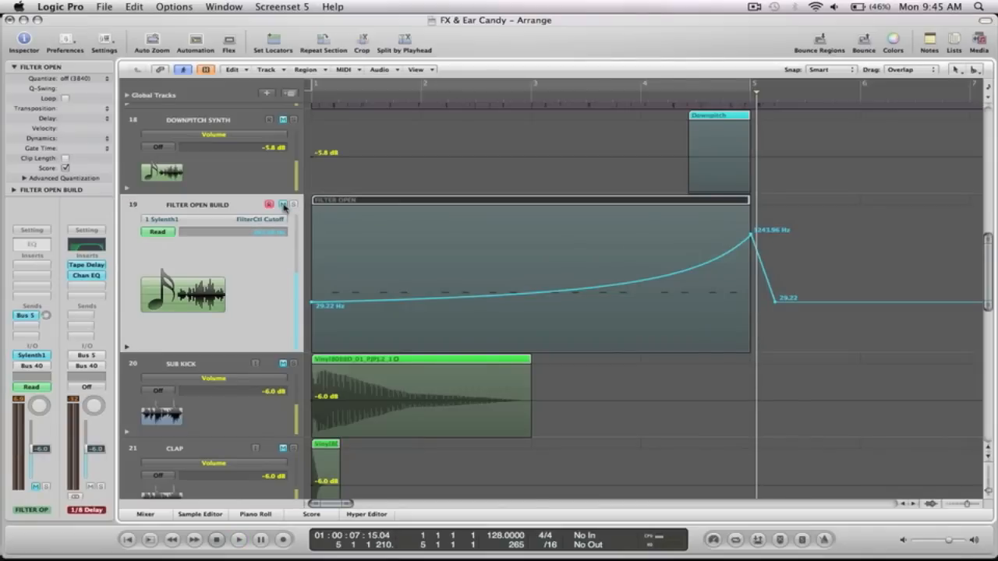
key("ctrl+z")
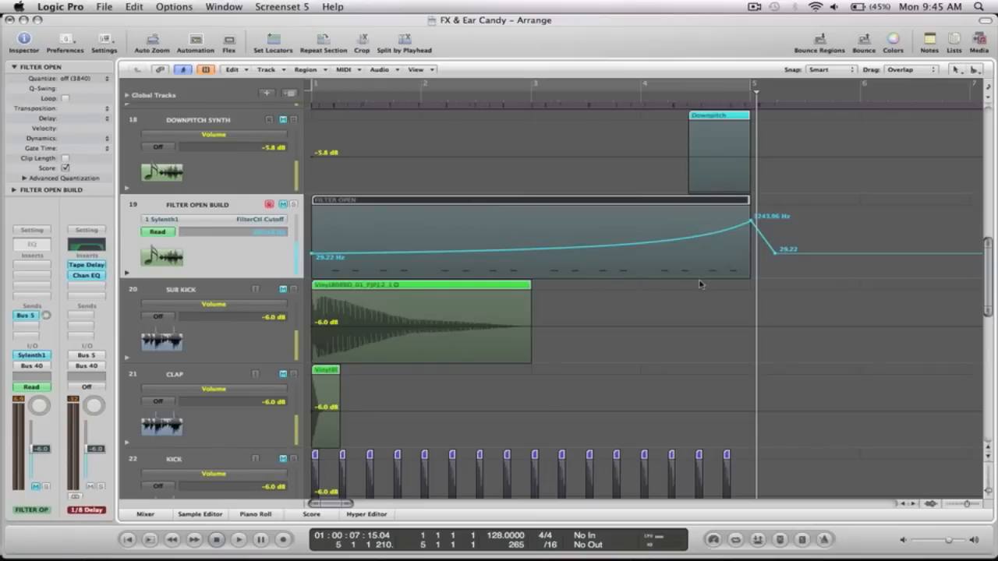
key("a")
Step: Unmute the SUB KICK and CLAP tracks
scroll(535, 277, "down", 2)
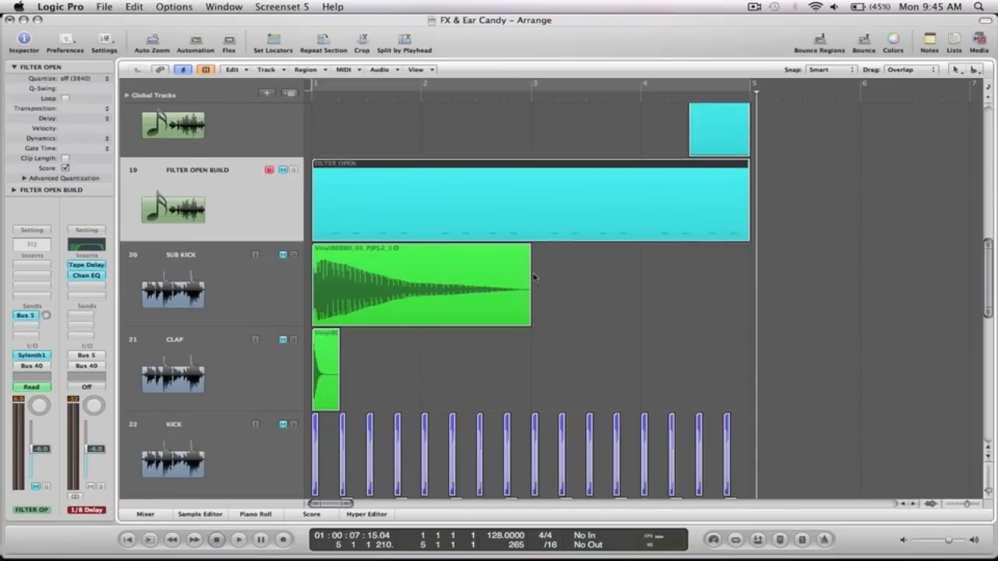
left_click(283, 254)
left_click(283, 340)
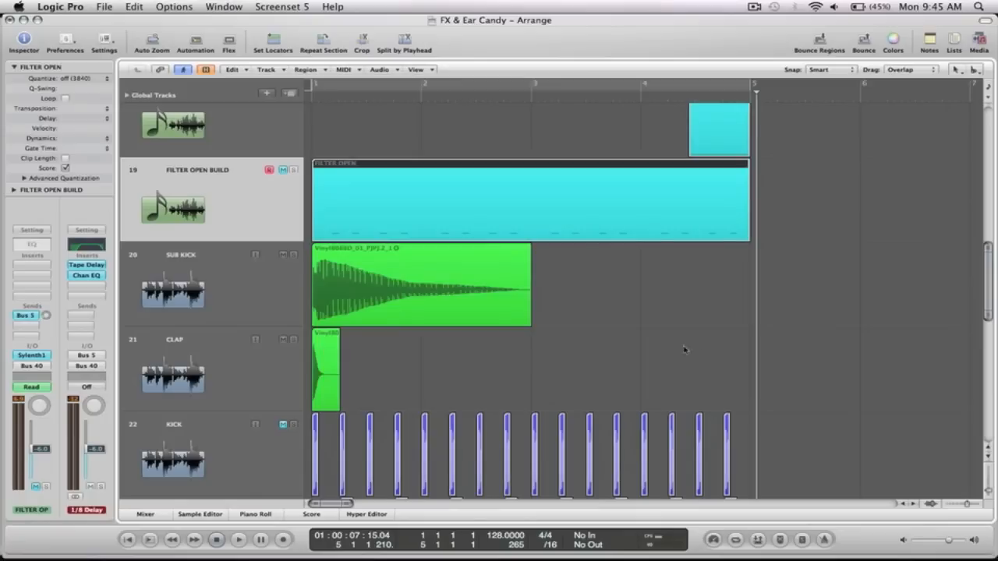
Step: Inspect the Channel EQ settings on the SUB KICK track
left_click(219, 298)
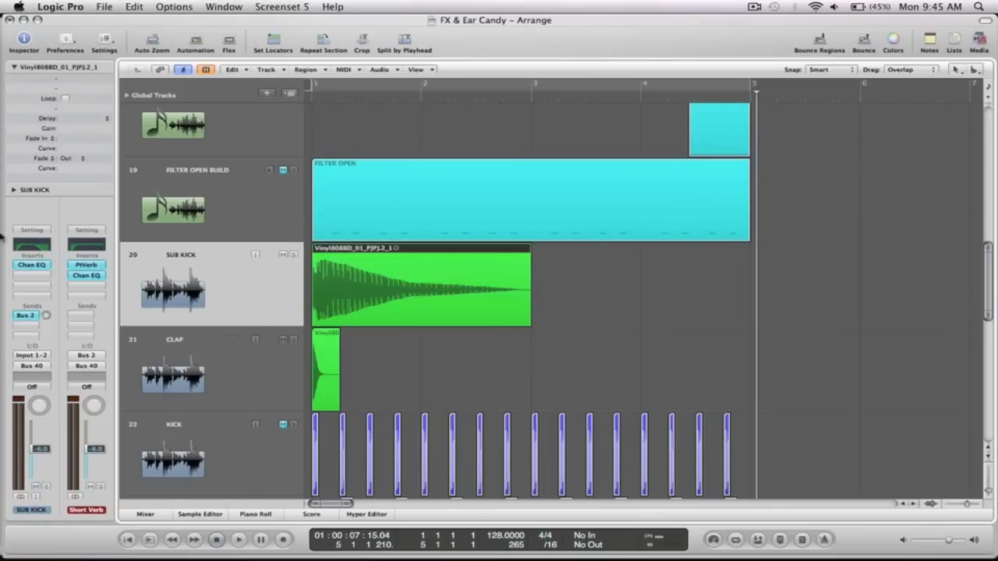
left_click(31, 265)
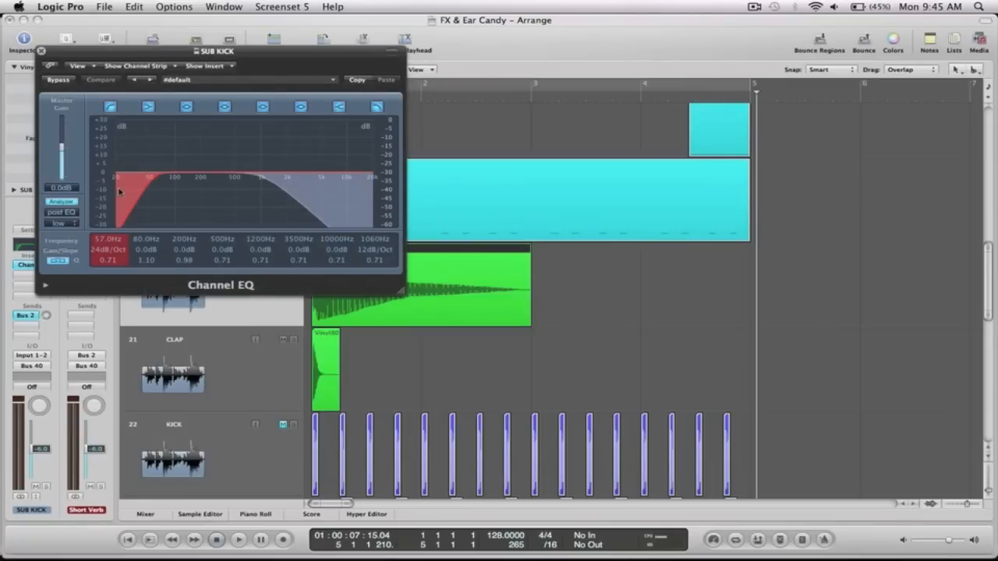
left_click(41, 50)
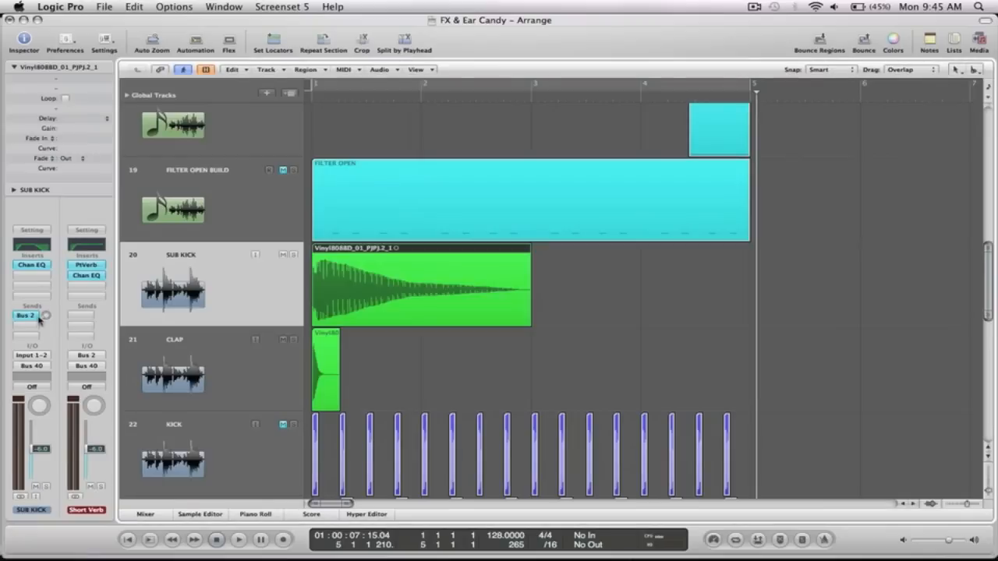
Step: Inspect the PlatinumVerb, Channel EQ and Maserati GTi effects on the CLAP track's Long Verb bus
left_click(215, 367)
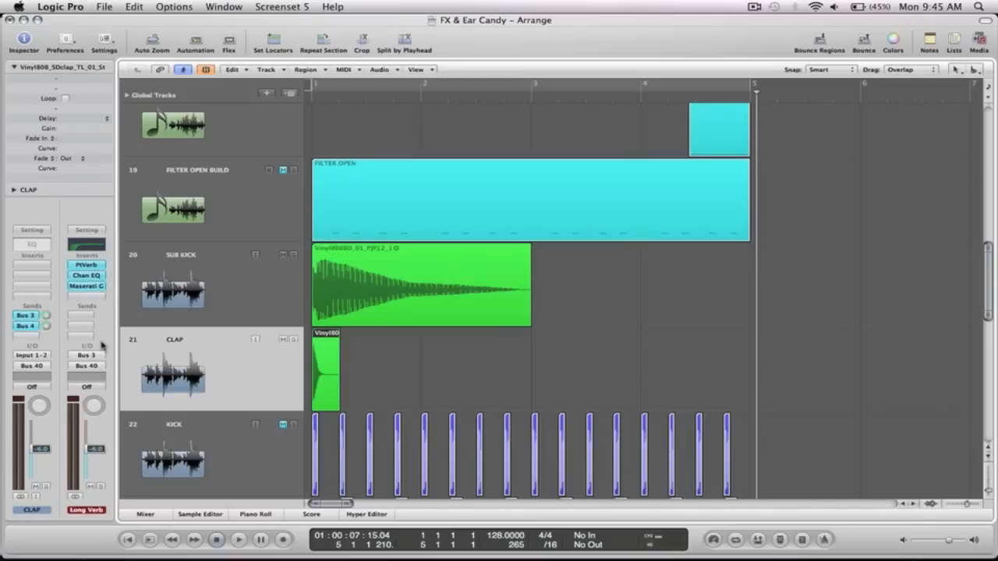
left_click(92, 267)
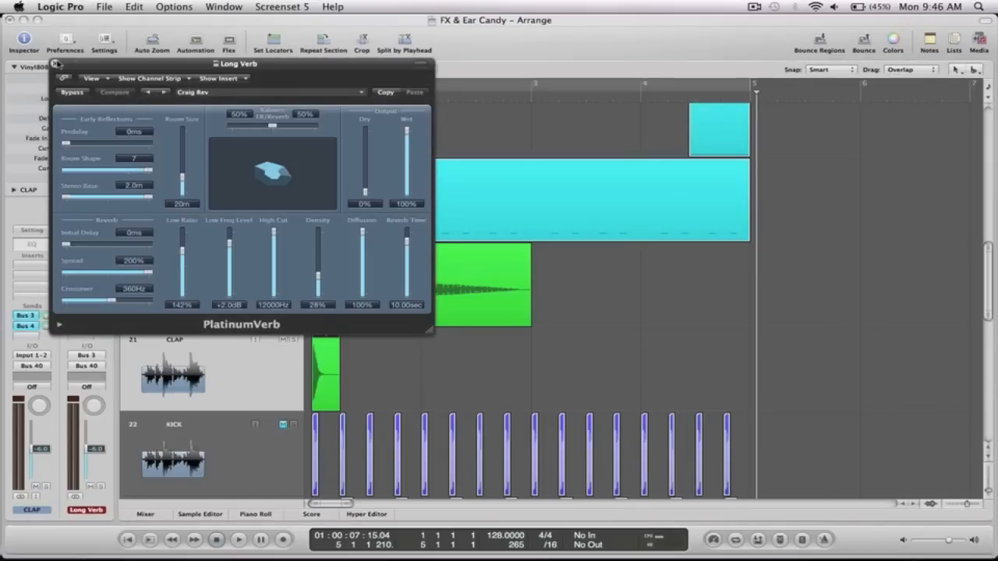
left_click(55, 63)
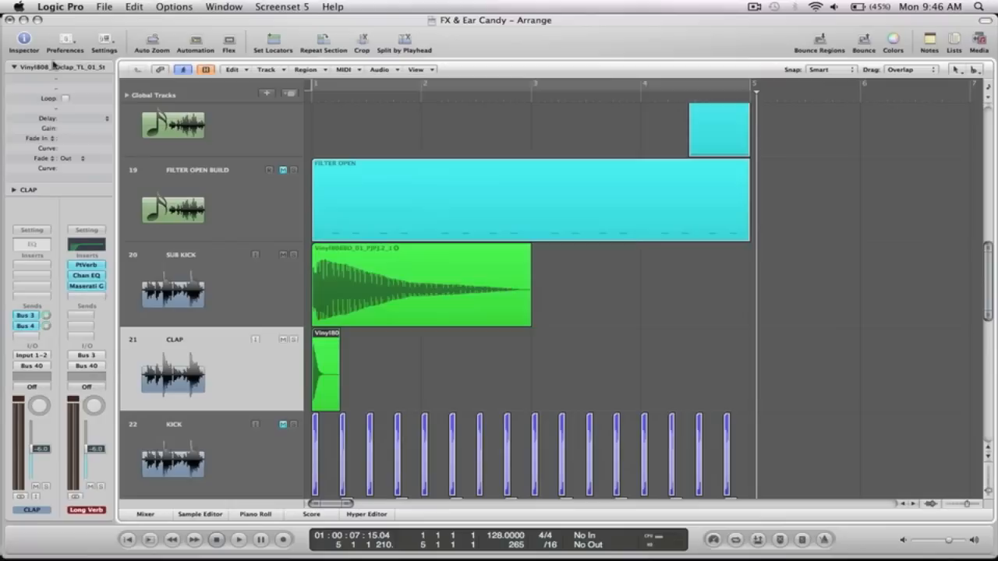
left_click(92, 276)
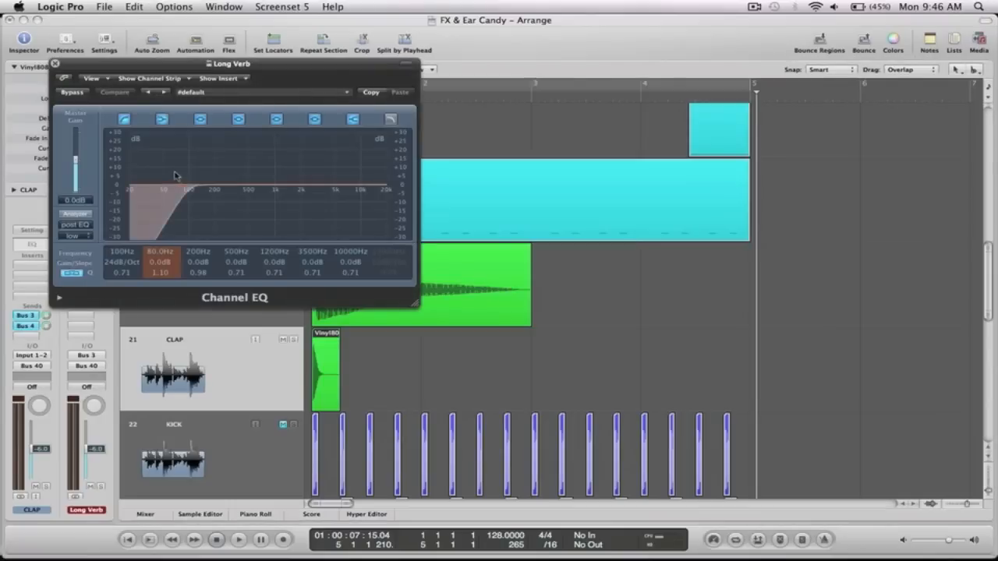
left_click(55, 63)
left_click(95, 291)
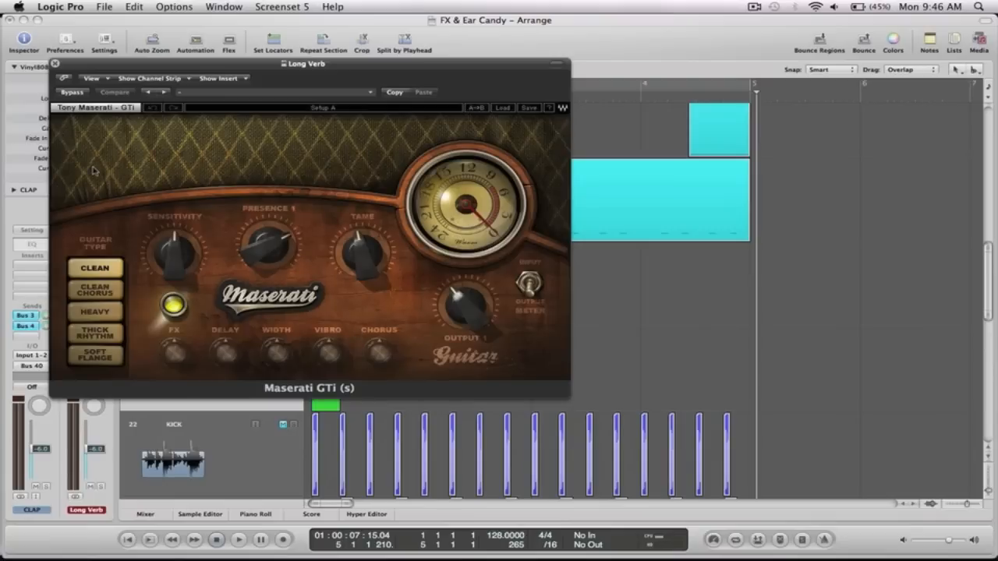
left_click(55, 63)
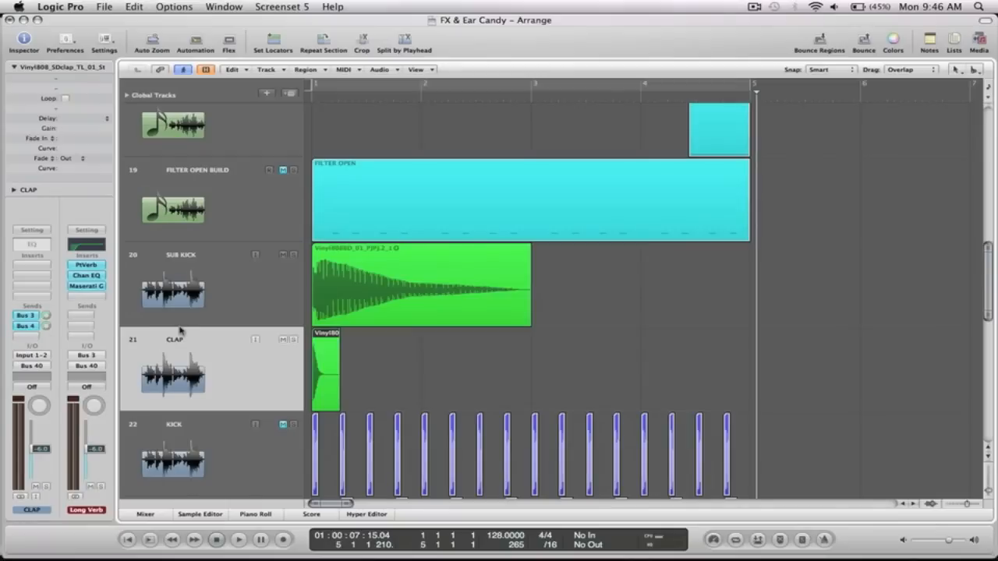
Step: Play the SUB KICK and CLAP tracks together from the start of the arrangement
key("Return")
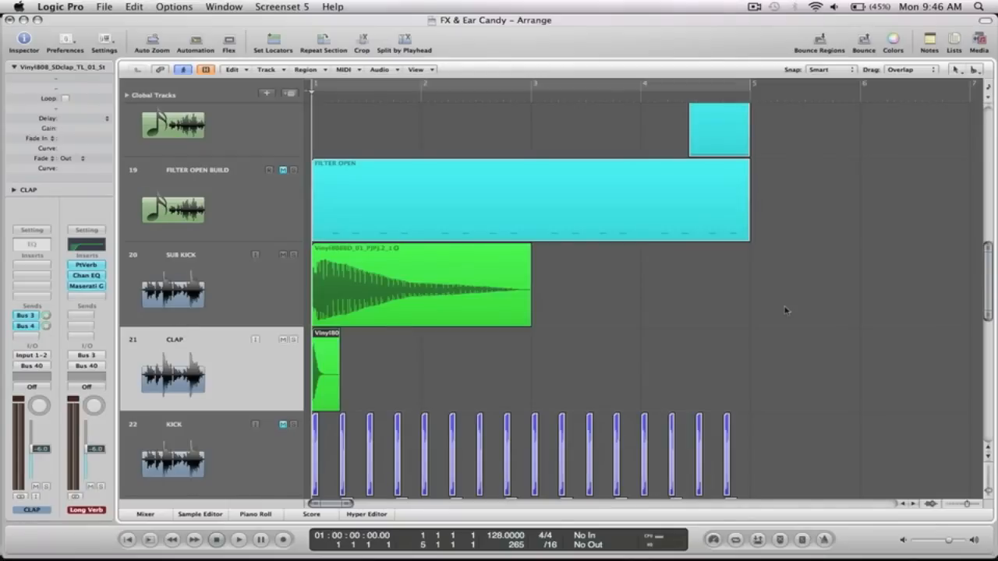
scroll(785, 310, "down", 4)
scroll(785, 310, "up", 1)
key("space")
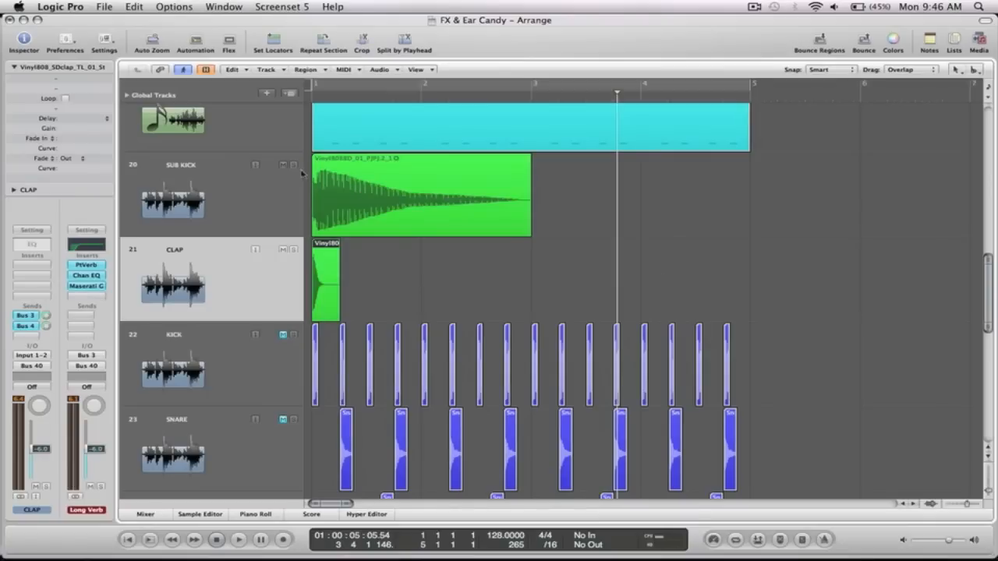
Step: Mute the SUB KICK and CLAP tracks and unmute KICK, SNARE and REVERSE SNARE
left_click(283, 250)
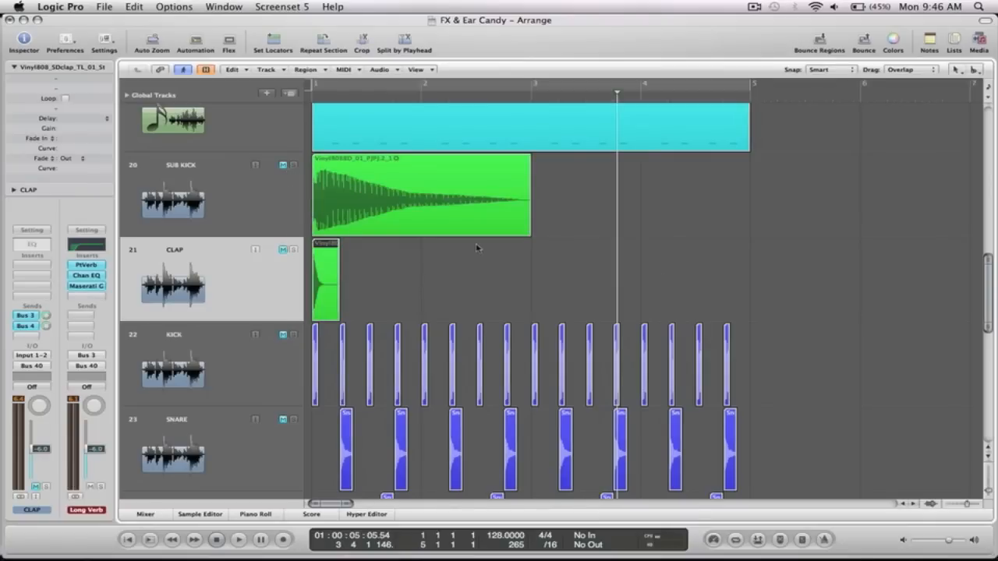
scroll(477, 248, "down", 3)
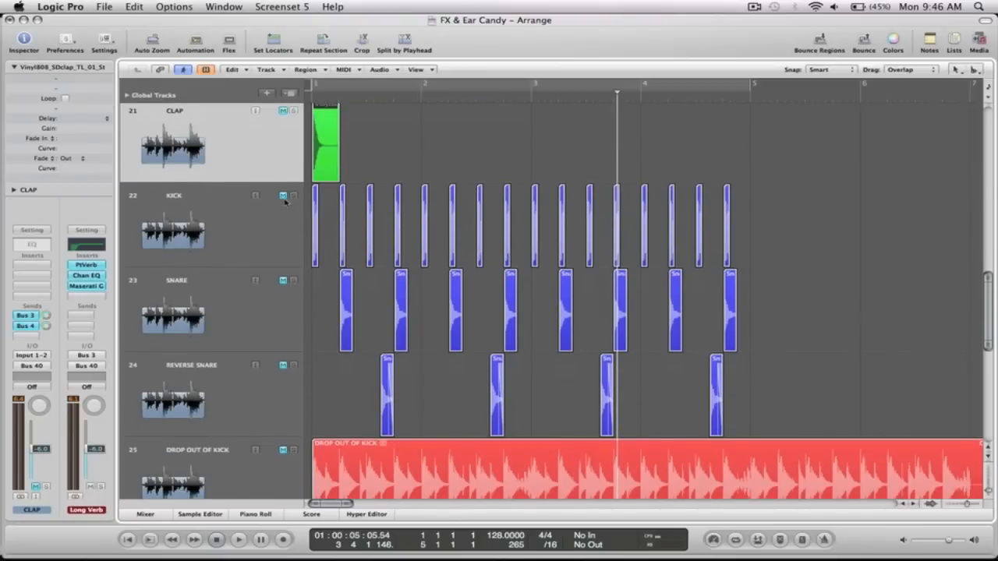
left_click_drag(283, 200, 283, 356)
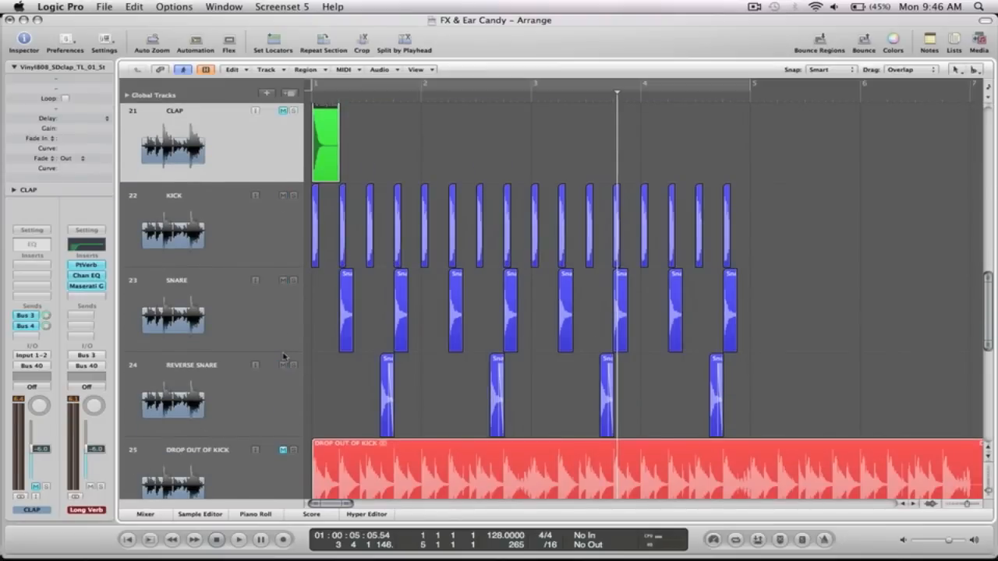
Step: Deselect all regions and turn on cycle playback for bars 1 to 5
scroll(788, 285, "down", 1)
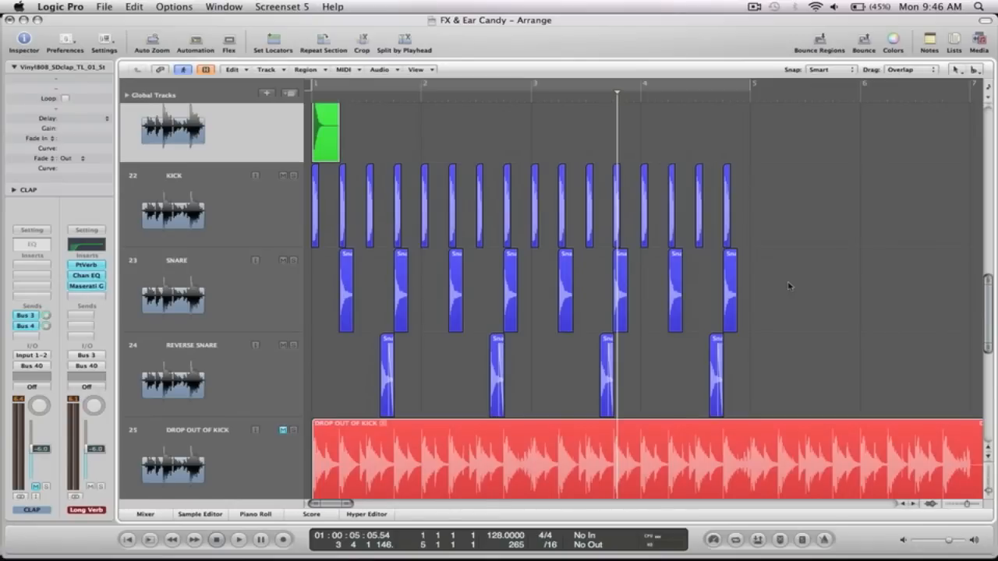
left_click(780, 364)
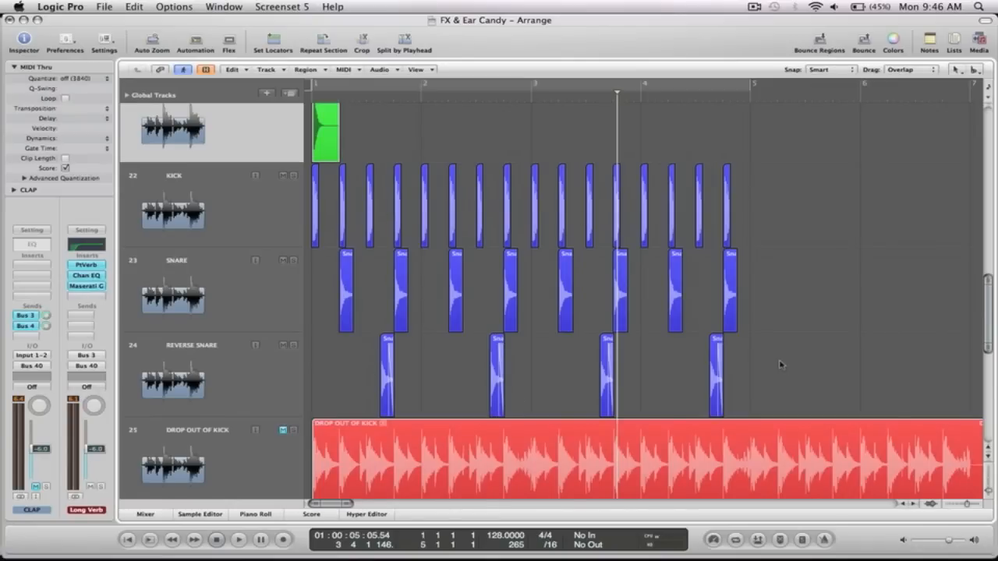
left_click(585, 88)
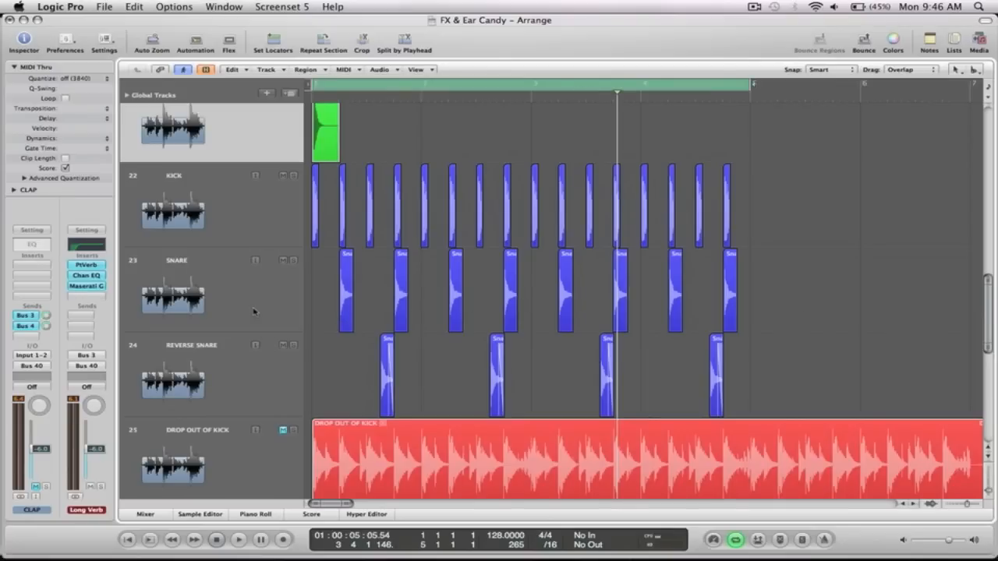
Step: Examine up close how the REVERSE SNARE region's reversed waveform and fade-out meet the following SNARE hit
left_click_drag(450, 378, 328, 273)
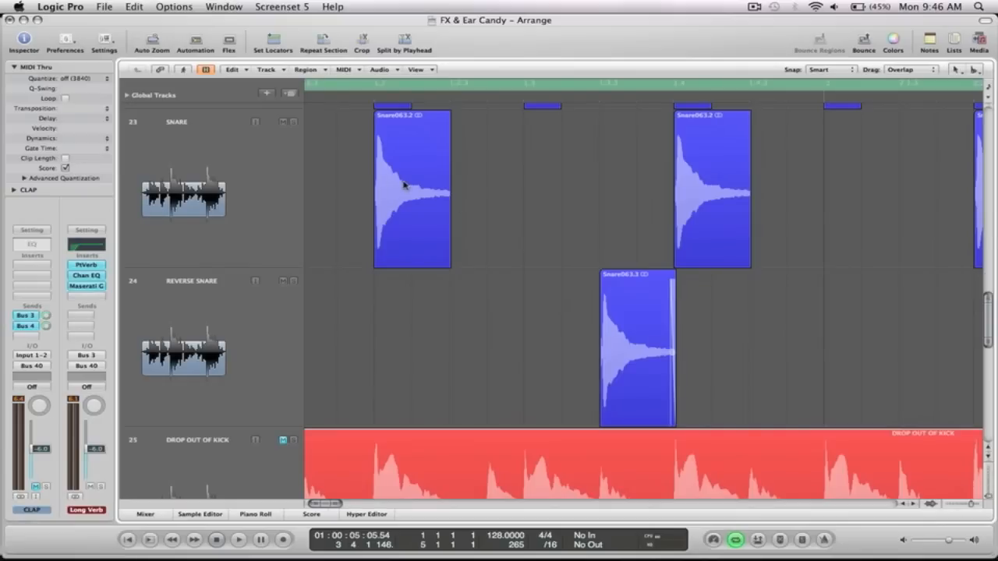
left_click(222, 344)
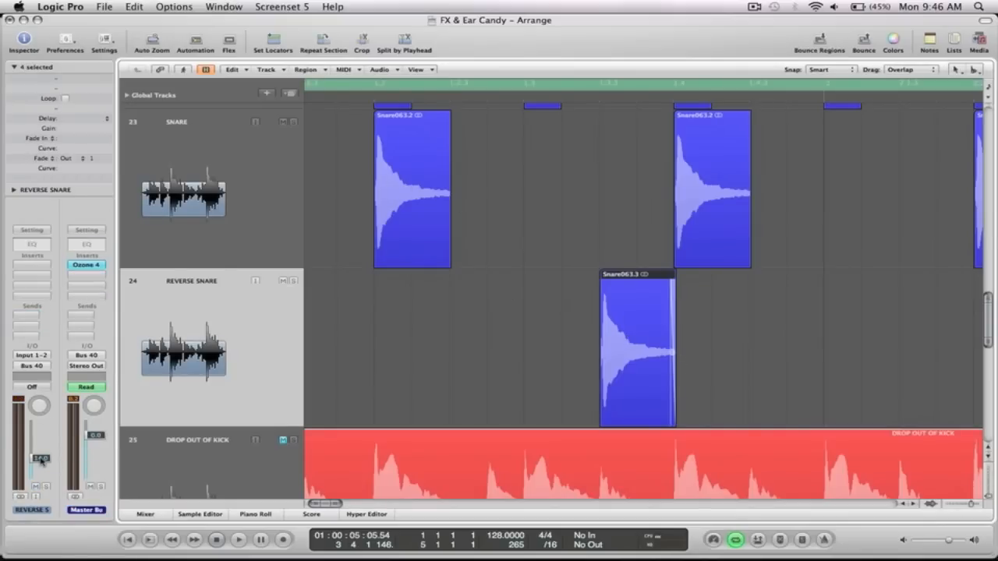
left_click_drag(740, 316, 675, 312)
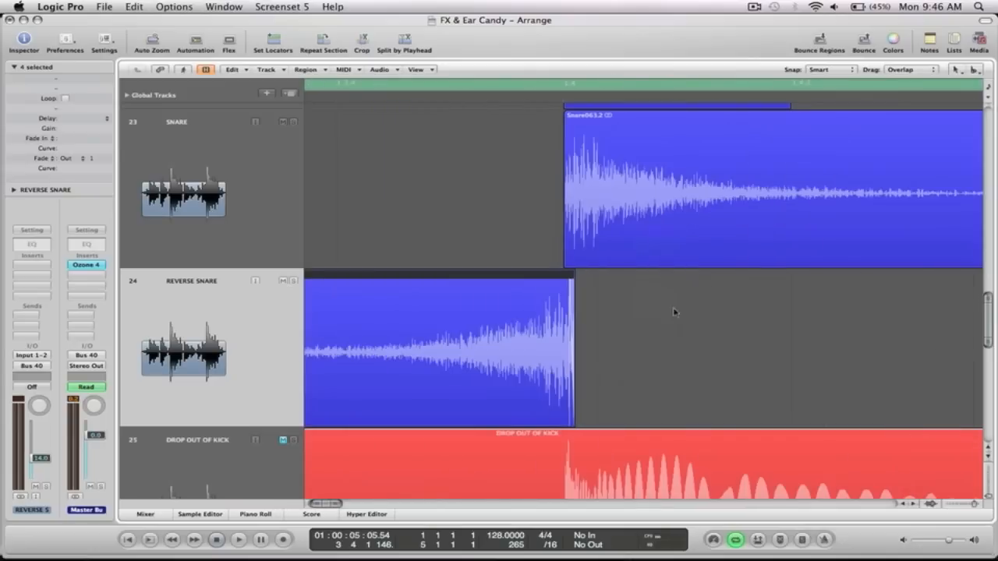
left_click_drag(660, 361, 557, 260)
left_click_drag(754, 348, 501, 207)
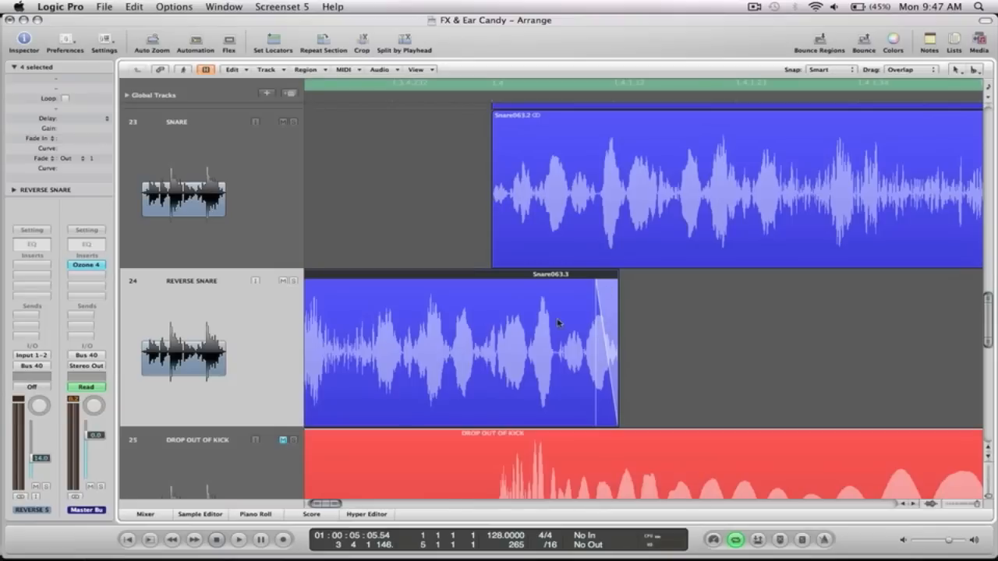
left_click(590, 288, "ctrl+alt")
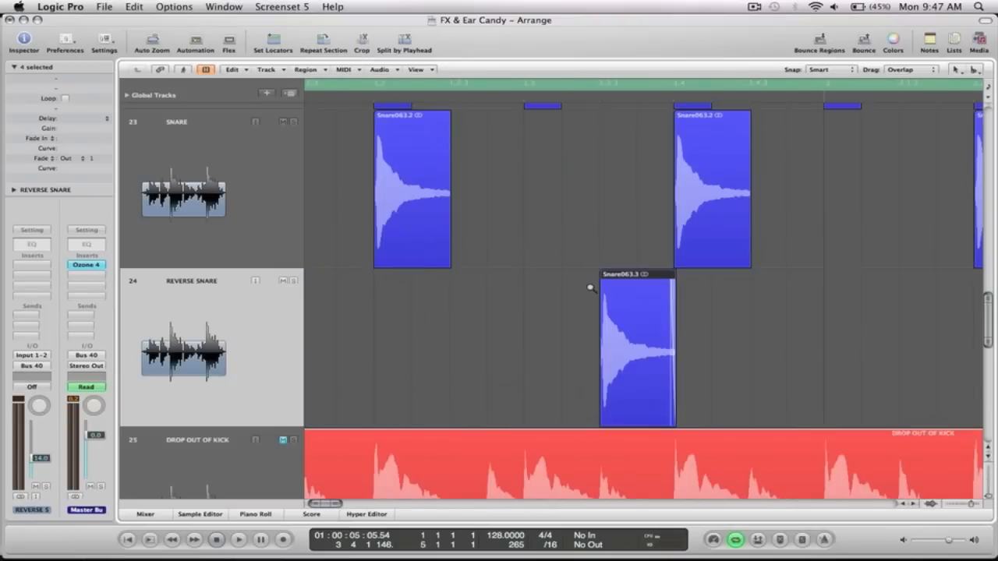
left_click(590, 288, "ctrl+alt")
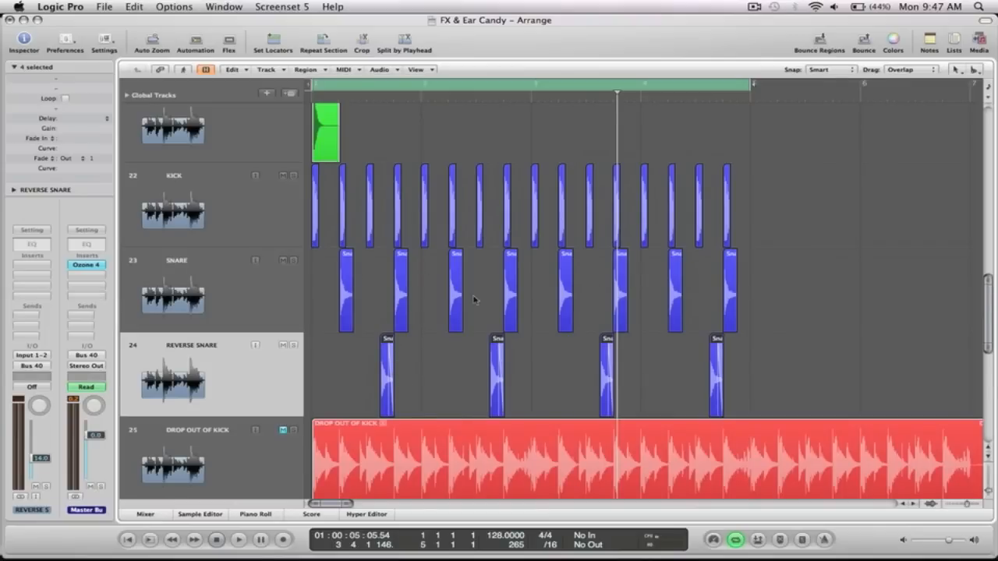
Step: Play the cycled KICK, SNARE and REVERSE SNARE pattern from the beginning
left_click(485, 292)
key("Return")
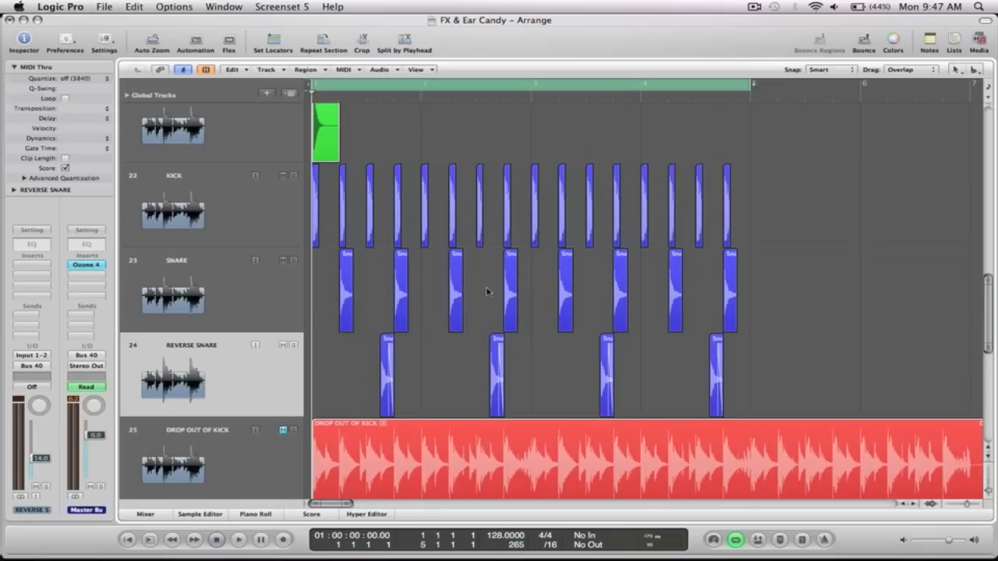
scroll(786, 288, "down", 2)
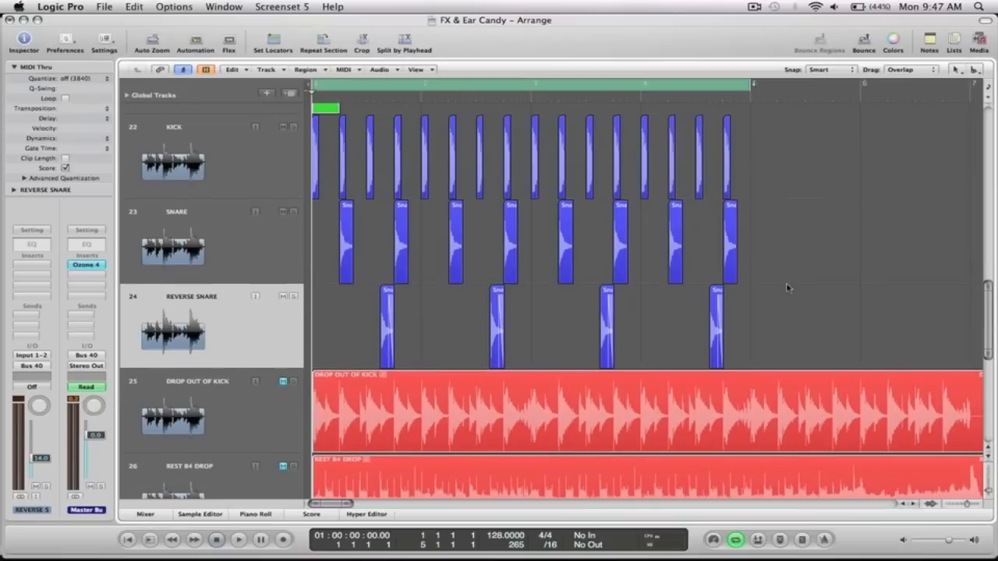
key("space")
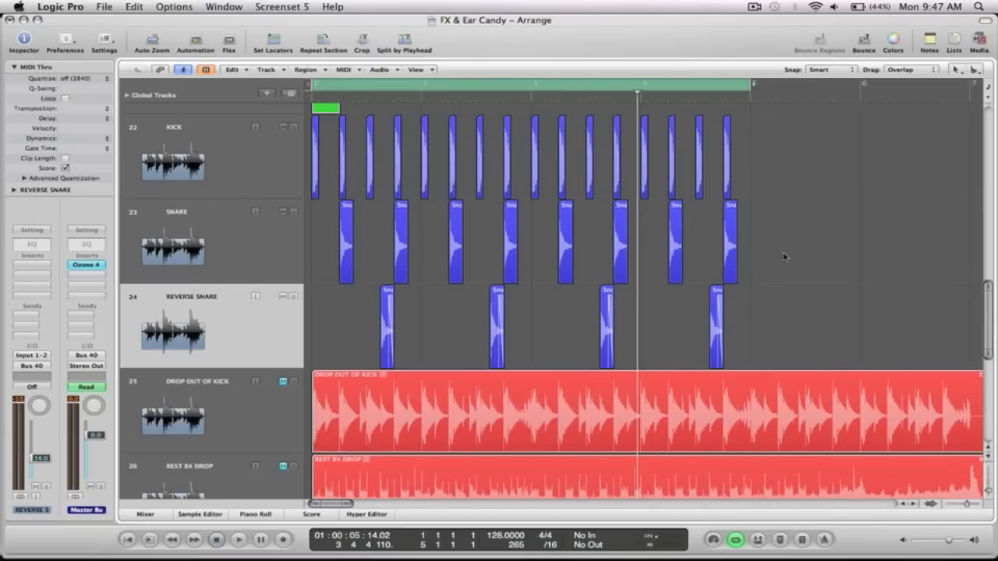
Step: Mute the KICK, SNARE and REVERSE SNARE tracks and unmute DROP OUT OF KICK
key("z")
left_click_drag(283, 341, 284, 369)
left_click_drag(617, 409, 306, 364)
left_click(282, 306)
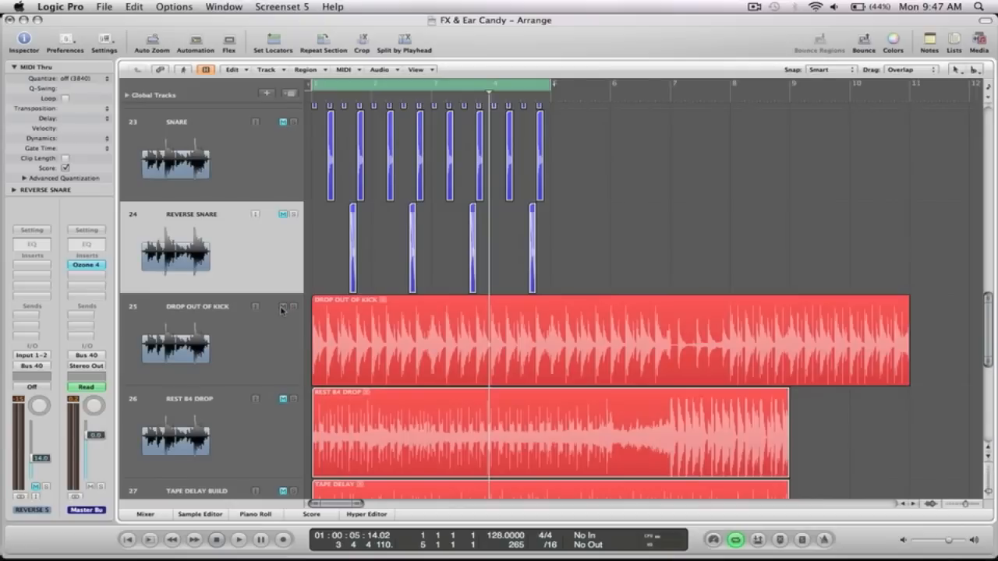
Step: Select the DROP OUT OF KICK track, turn off cycle playback and play it from just before bar 4 to bar 9
left_click(227, 318)
left_click(449, 94)
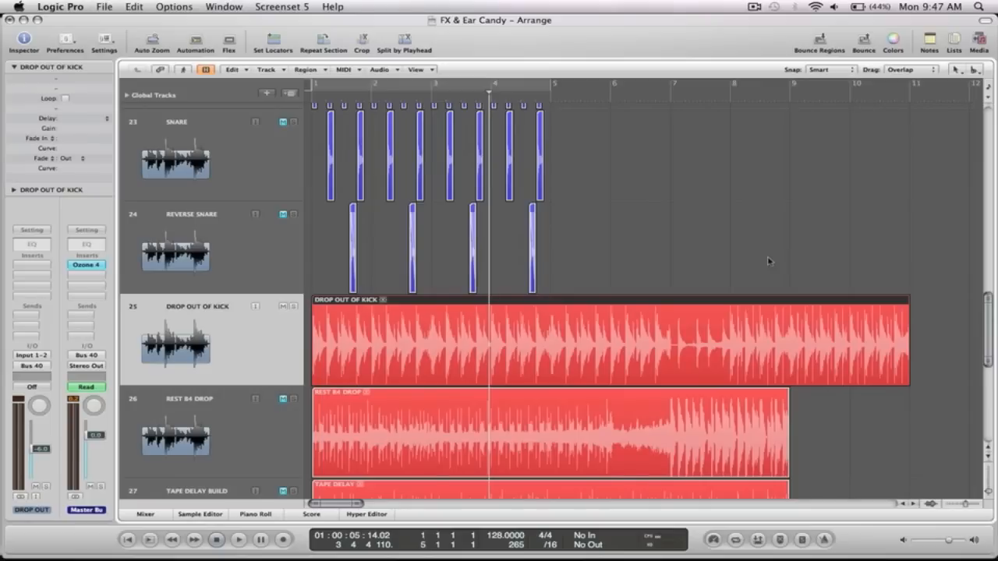
key("space")
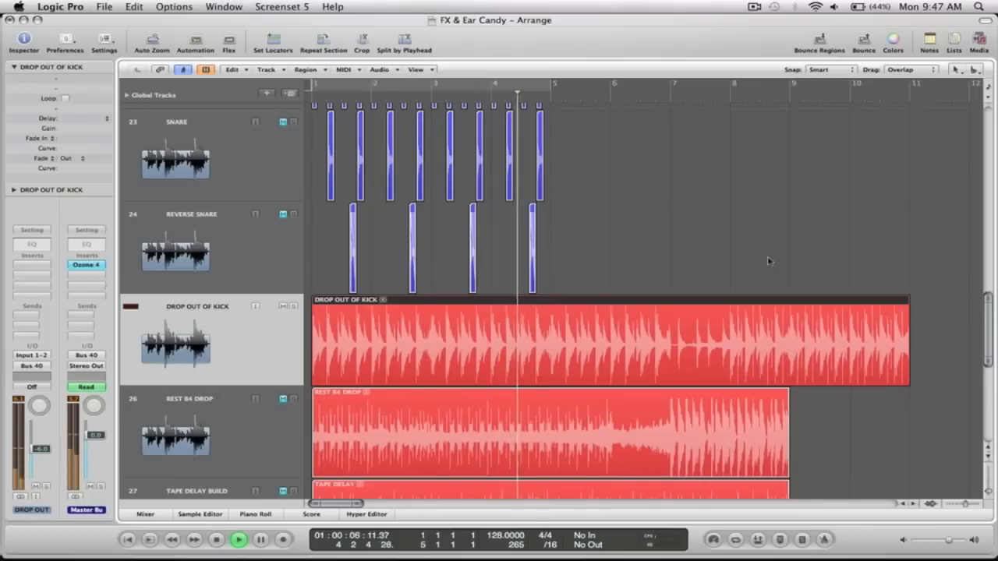
left_click(808, 217)
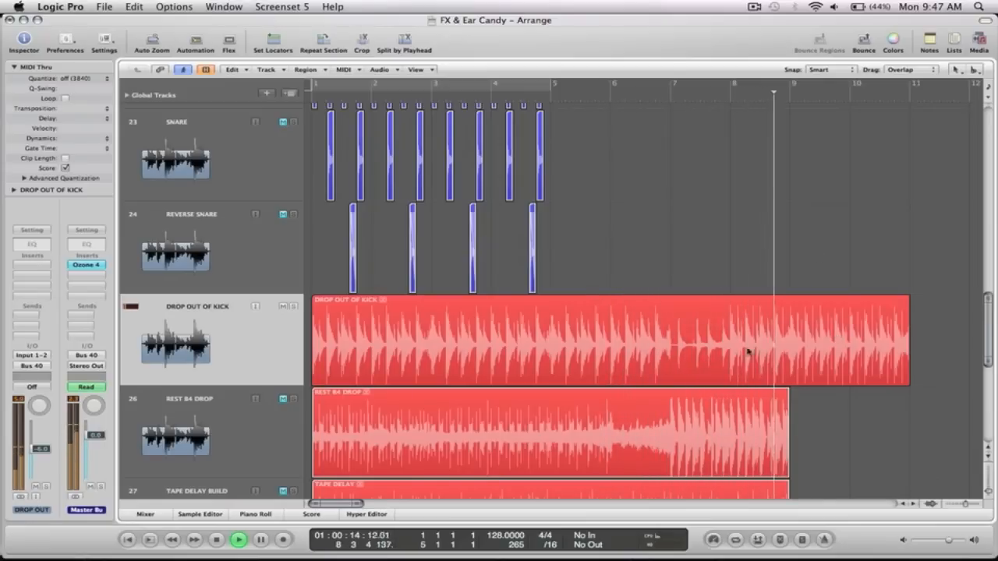
key("space")
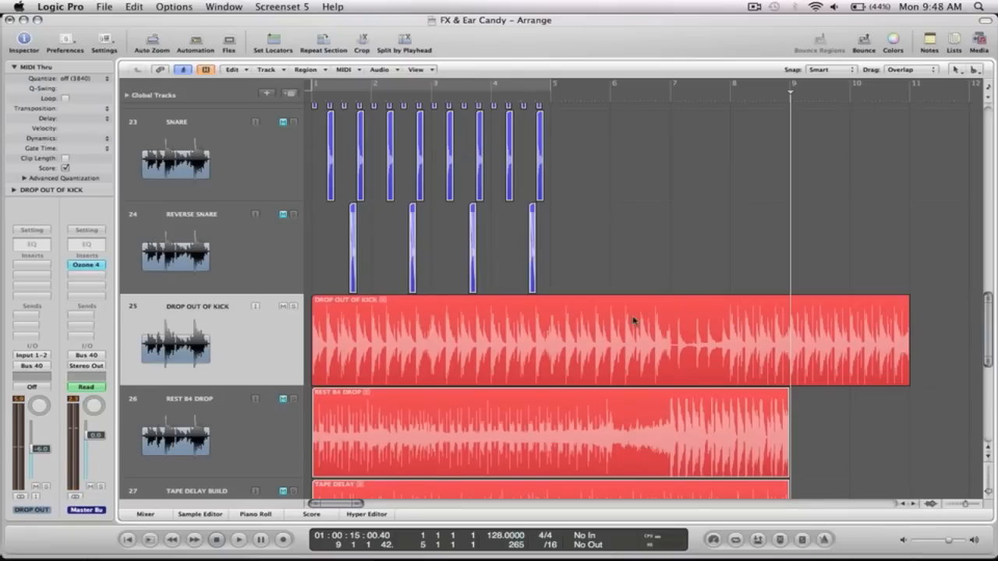
Step: Mute the DROP OUT OF KICK track, then unmute and select REST B4 DROP
left_click(283, 309)
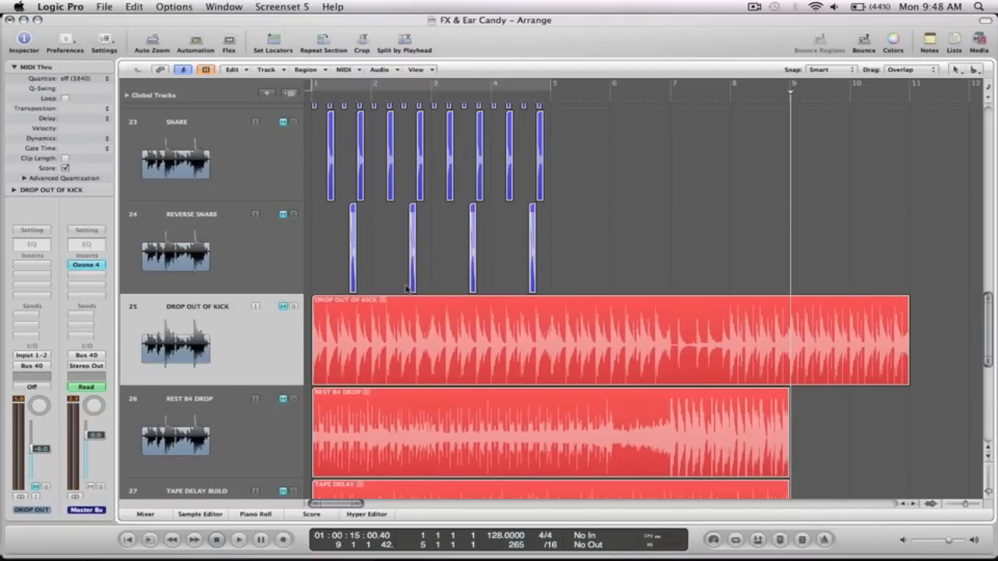
scroll(406, 290, "down", 3)
left_click(283, 247)
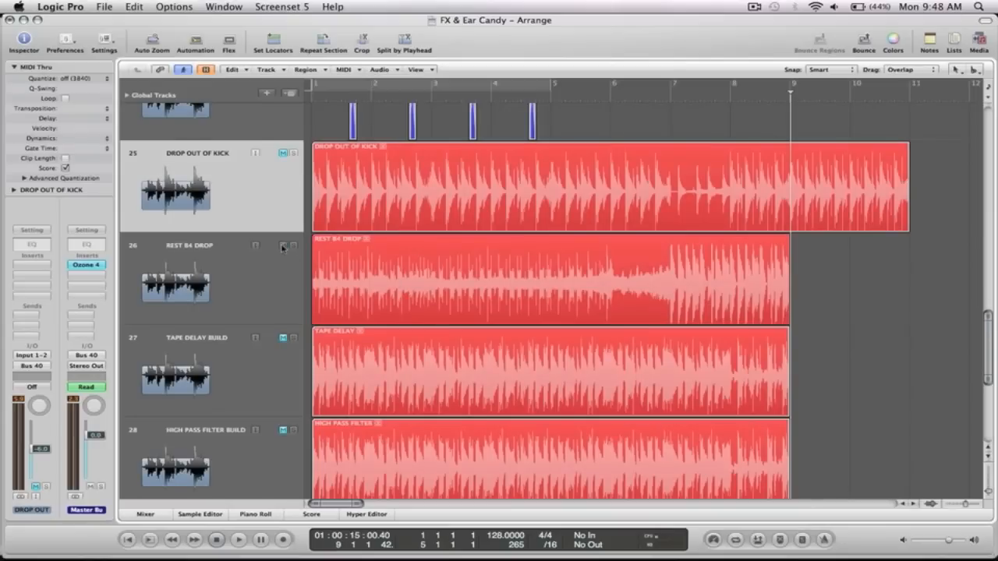
left_click(244, 274)
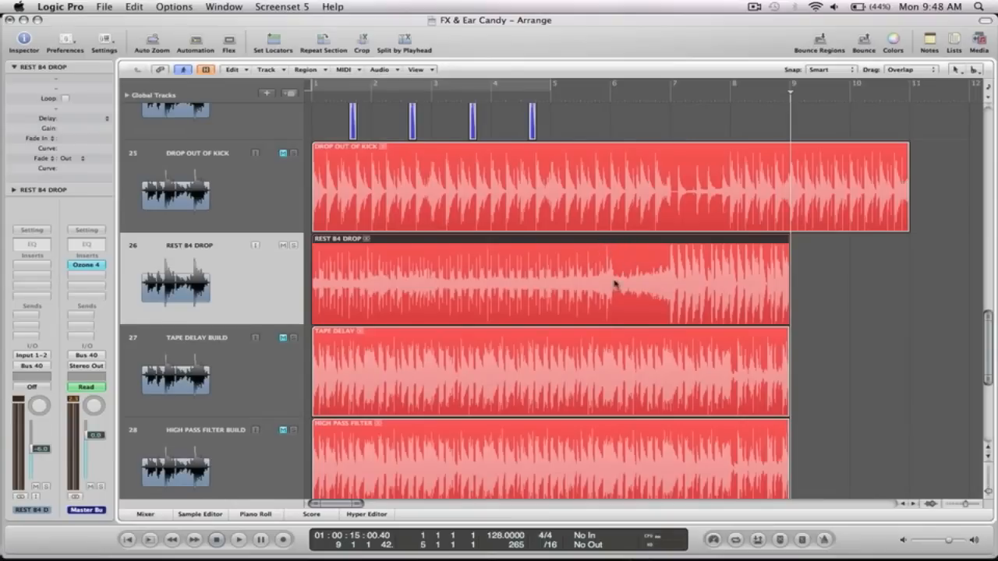
Step: Play the REST B4 DROP track from the beginning past the rest and the drop
key("Return")
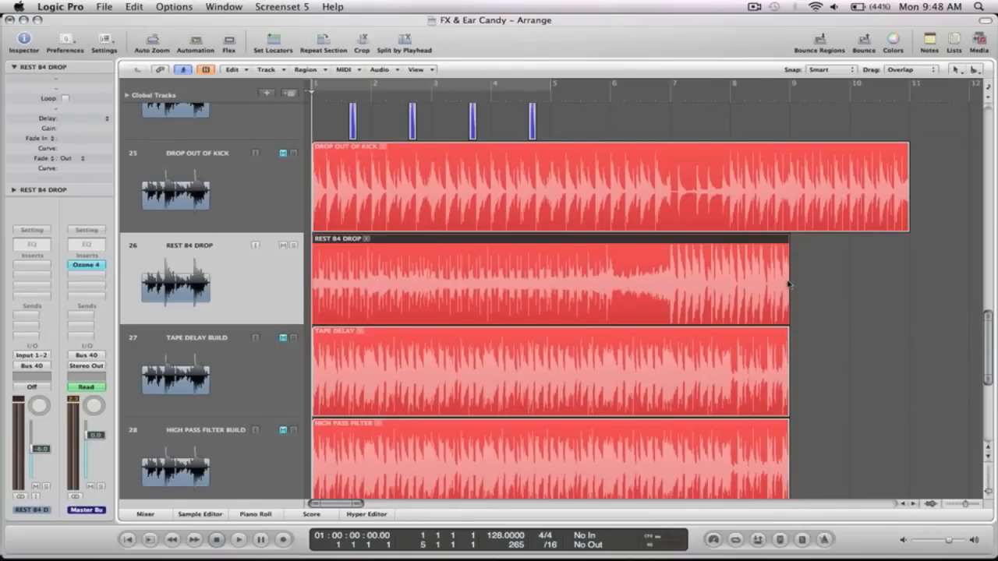
key("space")
scroll(815, 274, "down", 2)
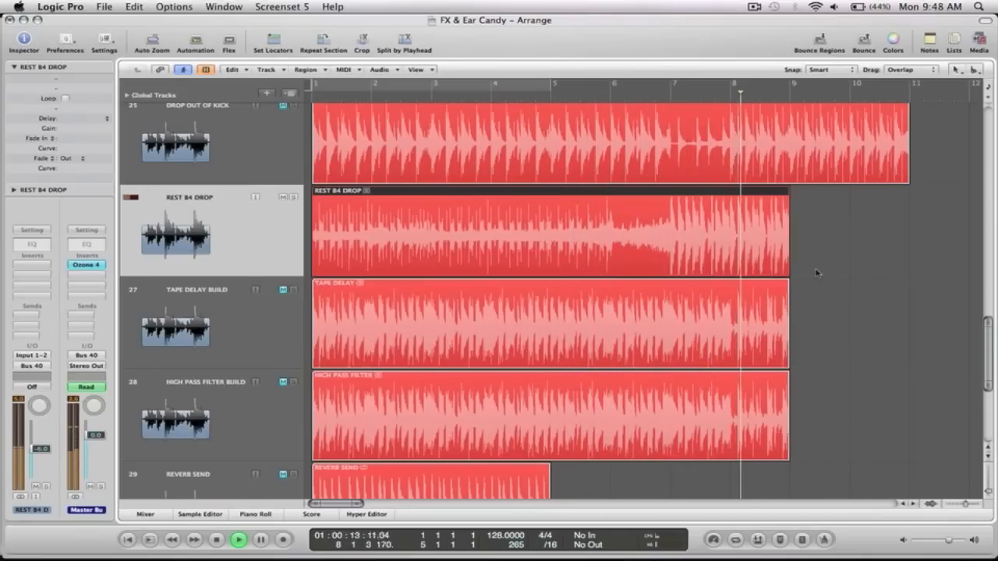
key("space")
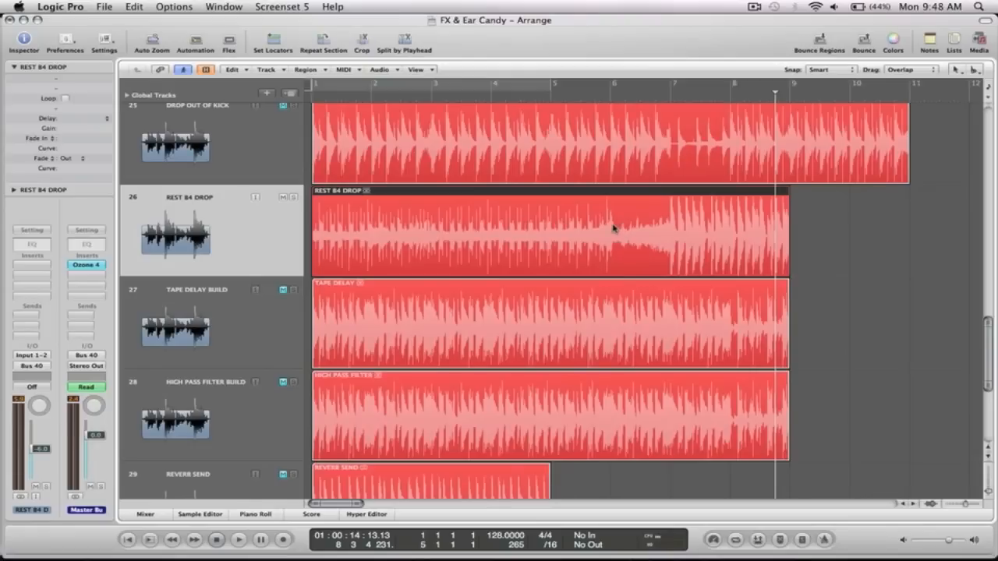
Step: Mute the REST B4 DROP track, then select and unmute TAPE DELAY BUILD
left_click(283, 197)
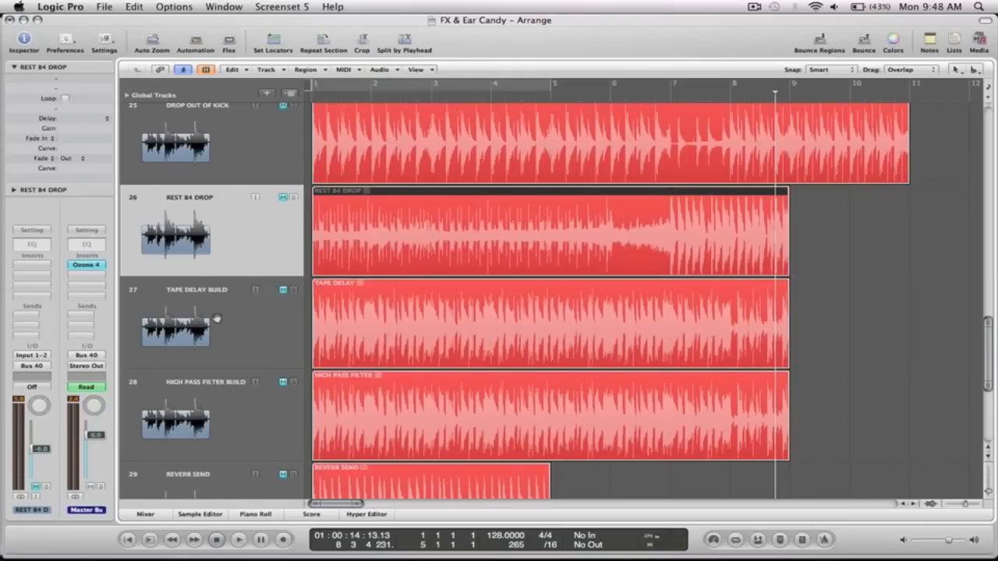
left_click(215, 318)
scroll(467, 274, "down", 2)
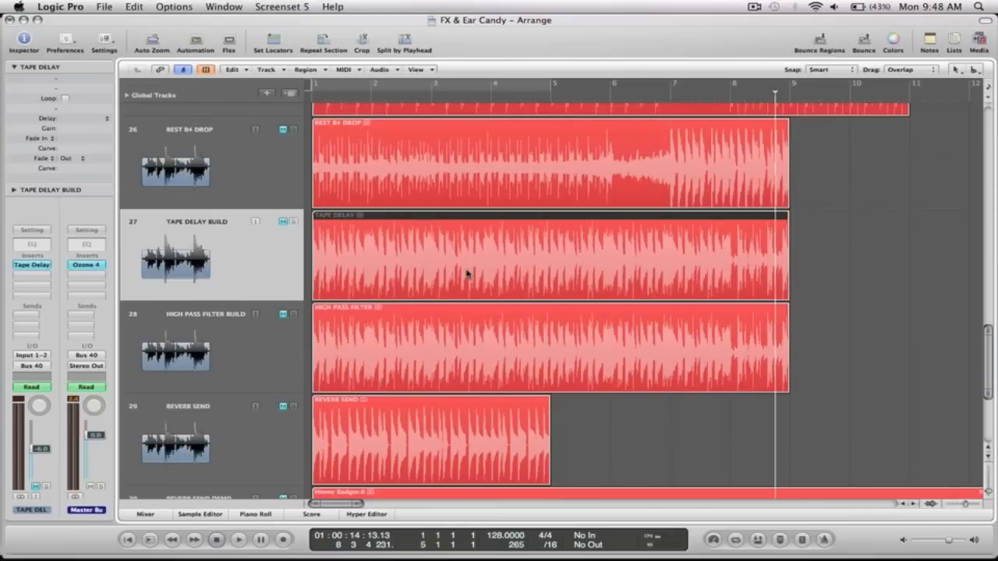
left_click(283, 221)
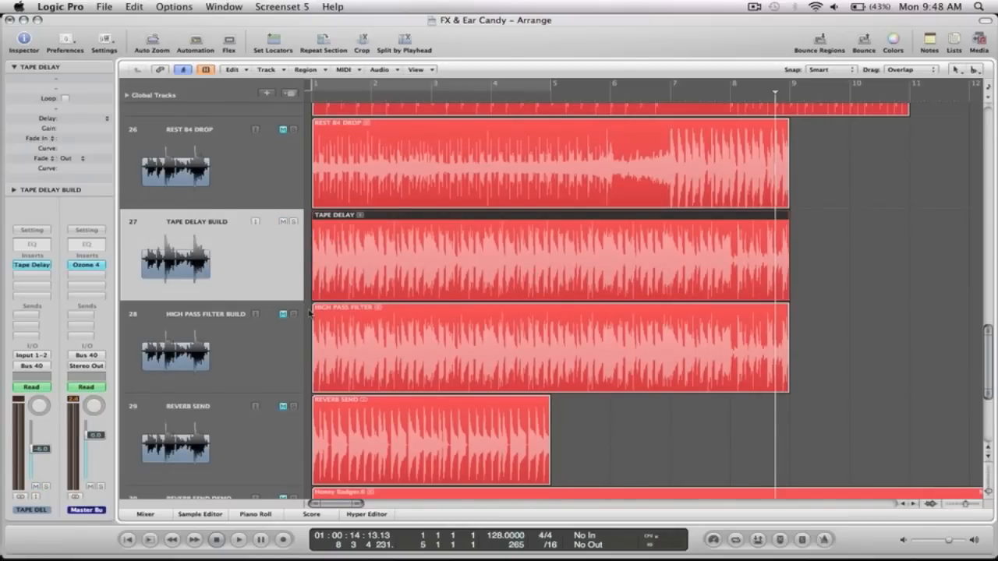
scroll(494, 237, "up", 2)
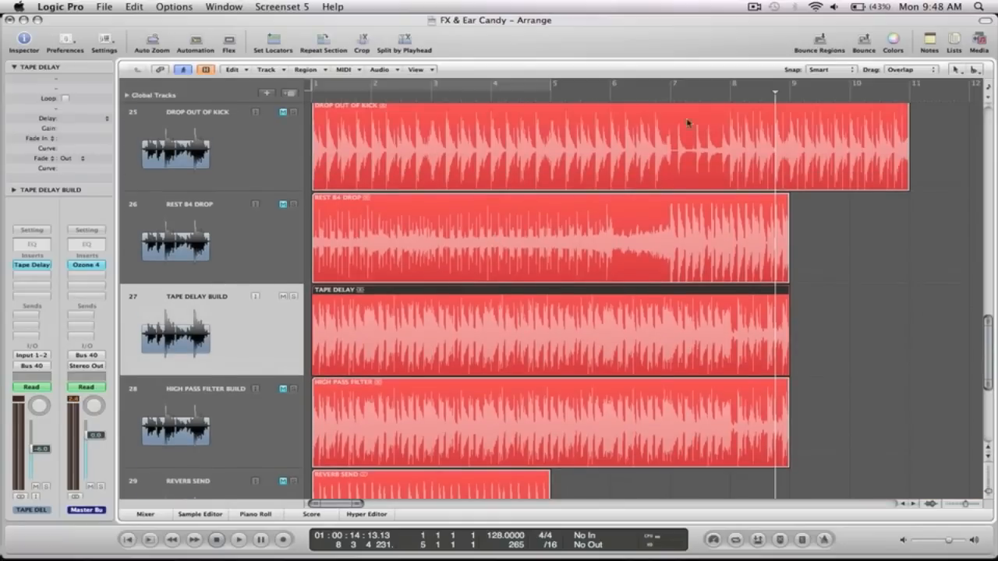
scroll(479, 259, "down", 2)
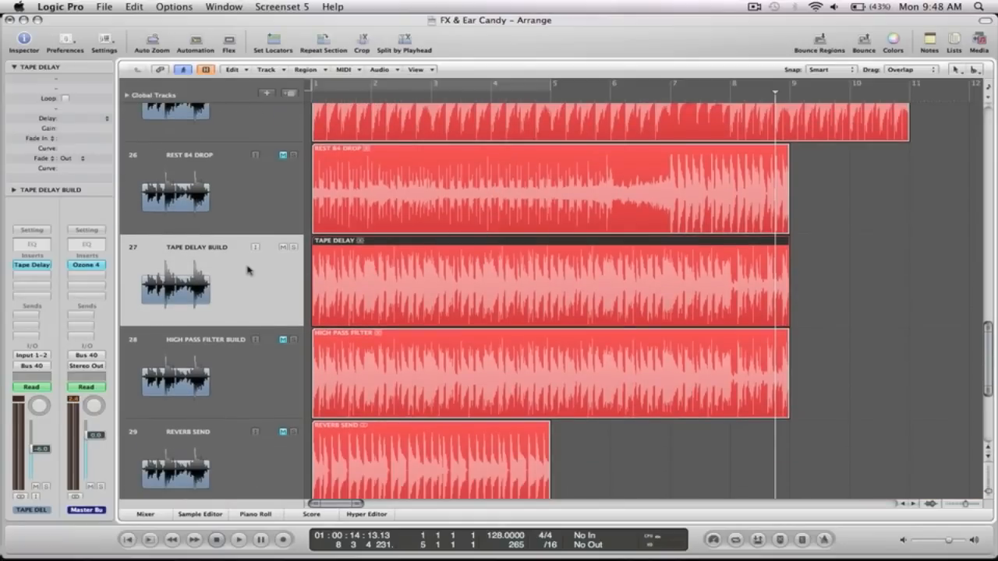
scroll(417, 283, "down", 2)
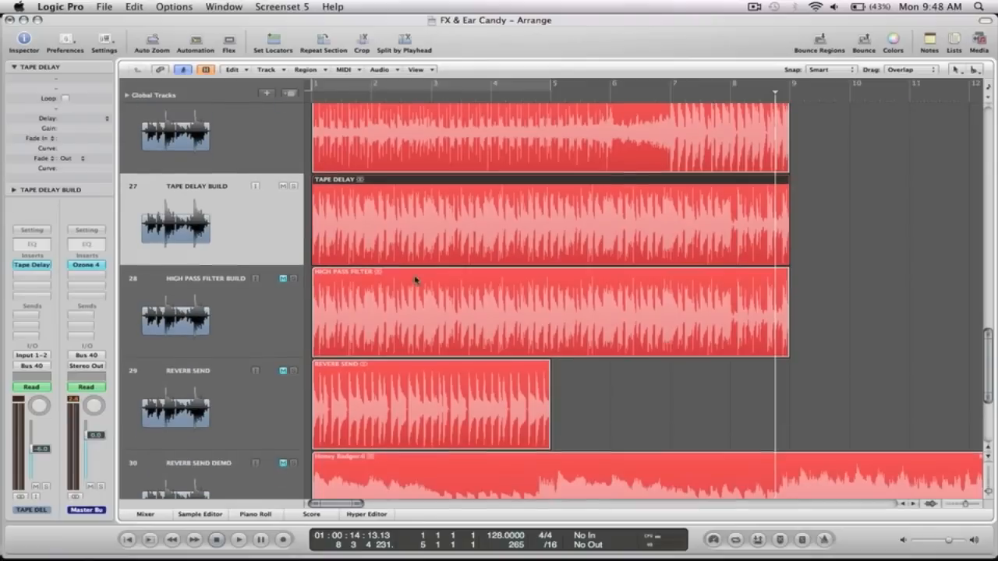
Step: Inspect the Tape Delay plug-in settings on TAPE DELAY BUILD, then show track automation with the selected track enlarged
left_click(31, 265)
left_click_drag(406, 117, 406, 187)
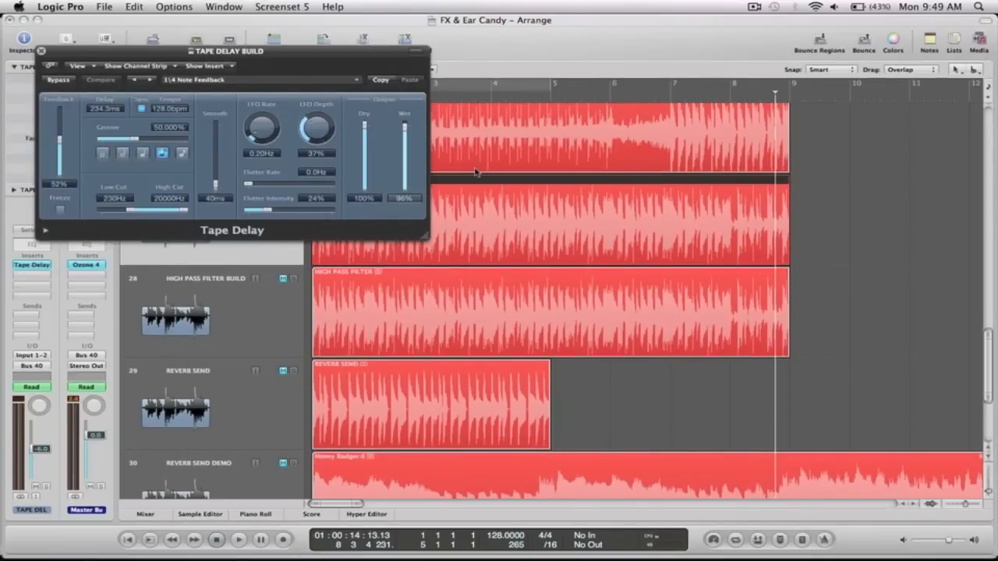
key("Return")
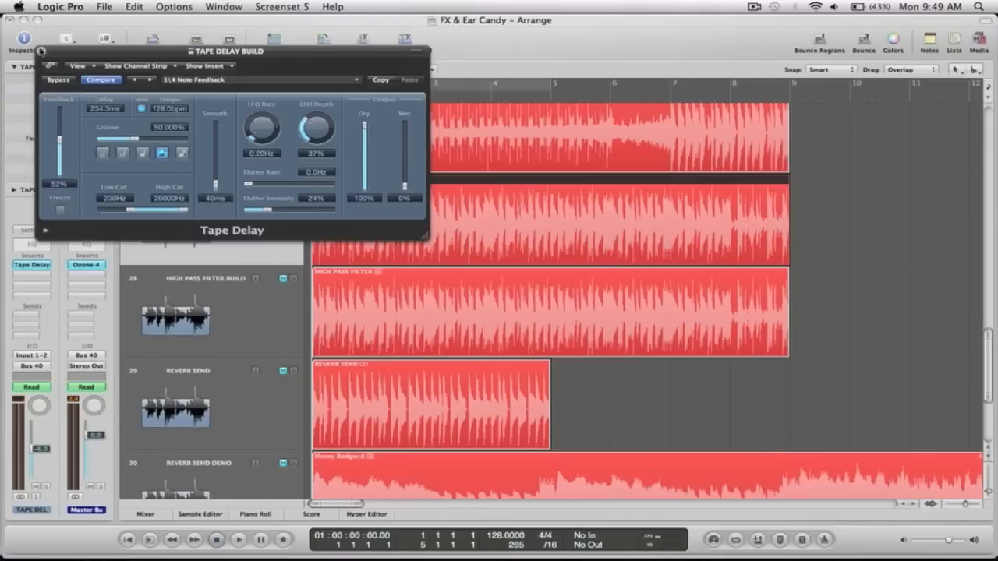
left_click(41, 51)
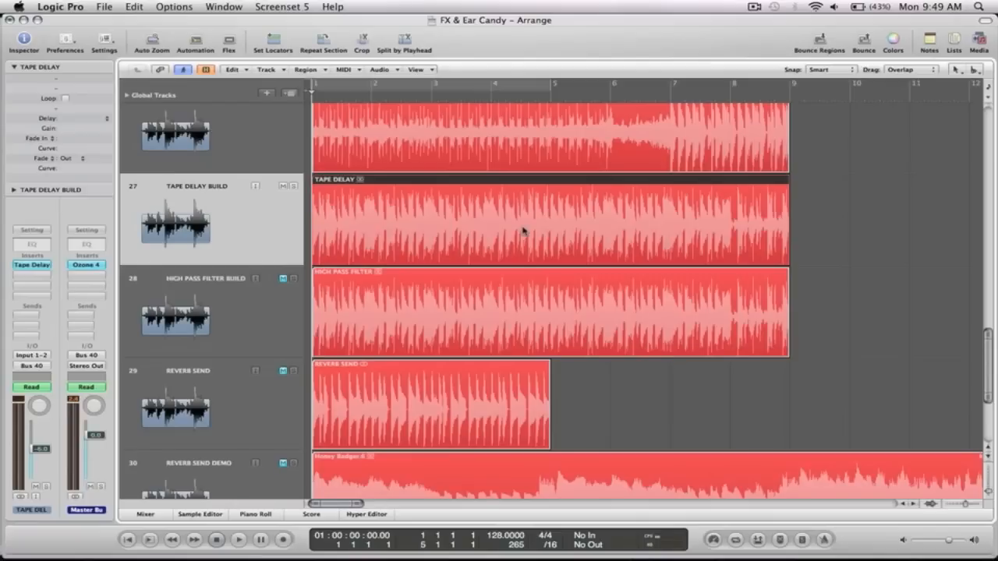
key("ctrl+z")
key("a")
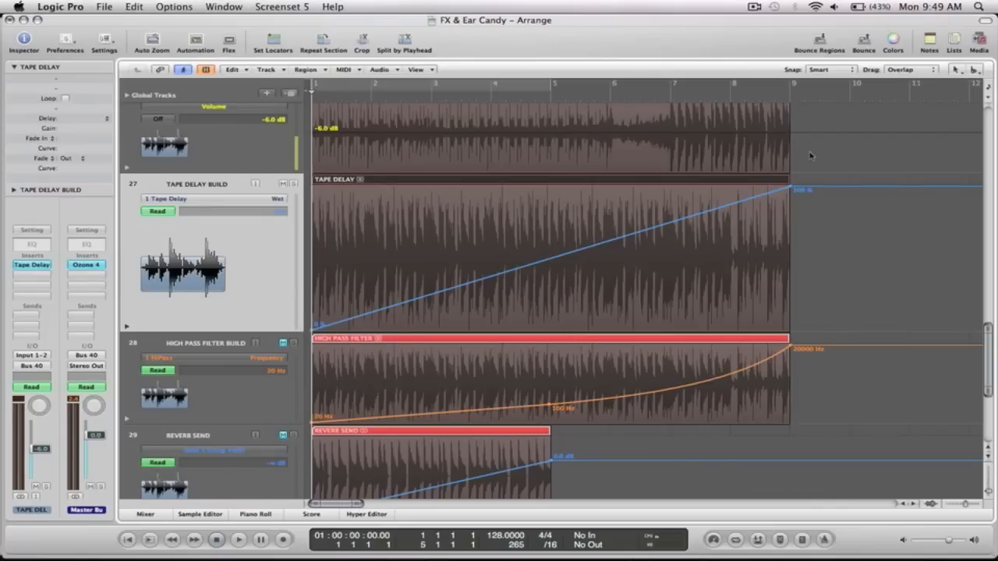
Step: Play TAPE DELAY BUILD with its Wet automation from bar 1 past bar 9, then mute the track
key("space")
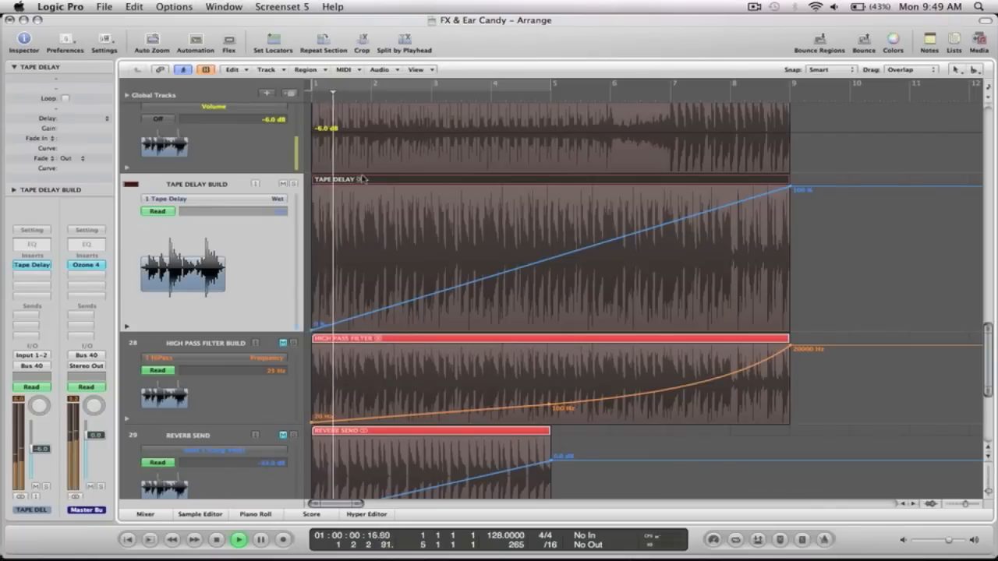
scroll(467, 195, "down", 2)
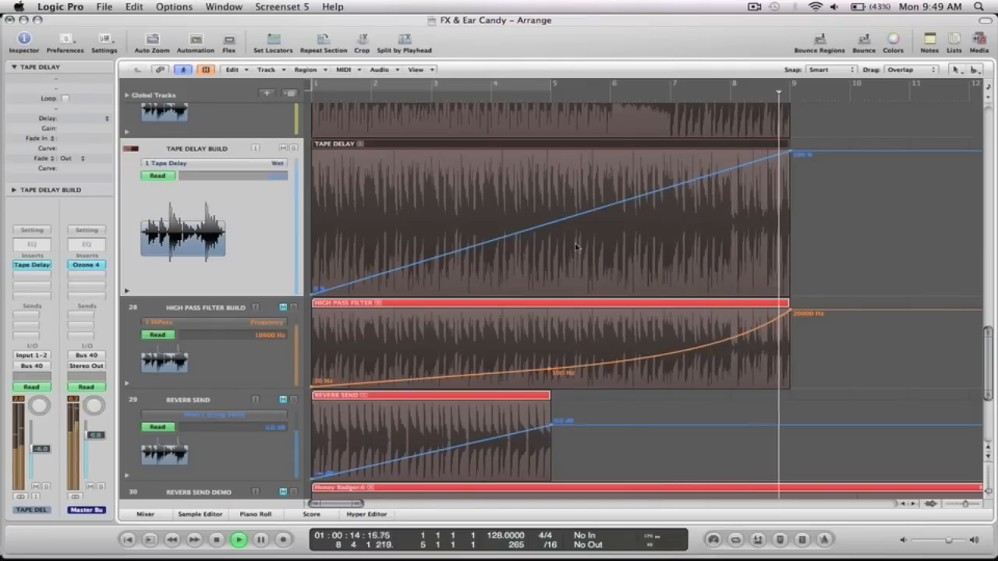
key("space")
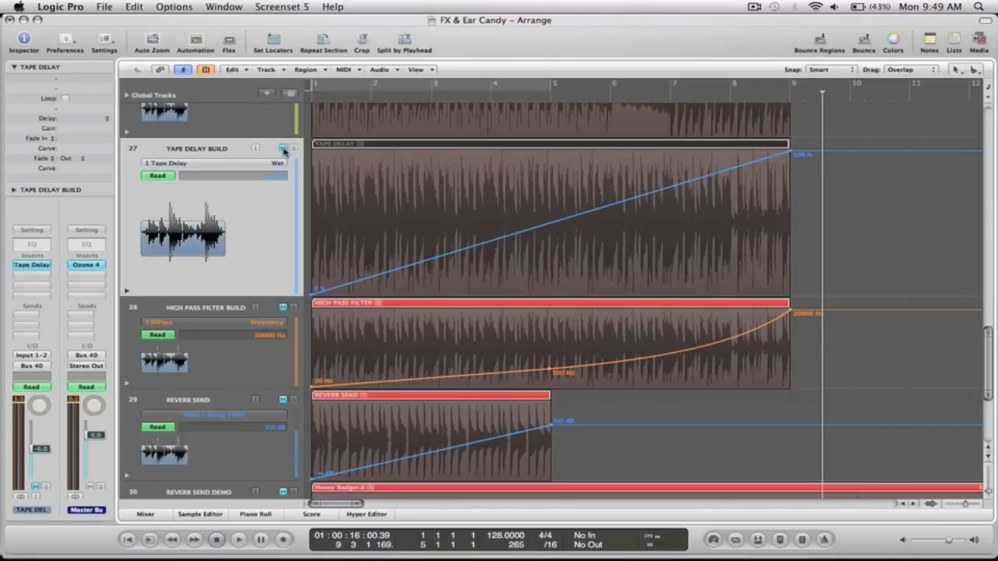
Step: Select and unmute the HIGH PASS FILTER BUILD track with its filter frequency automation in view
left_click(199, 301)
scroll(407, 267, "down", 3)
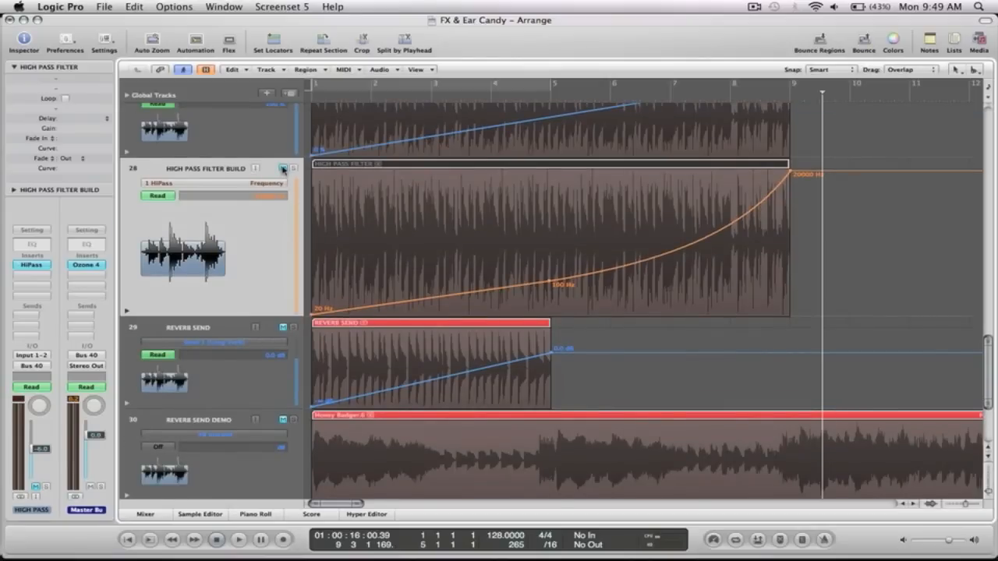
left_click(283, 168)
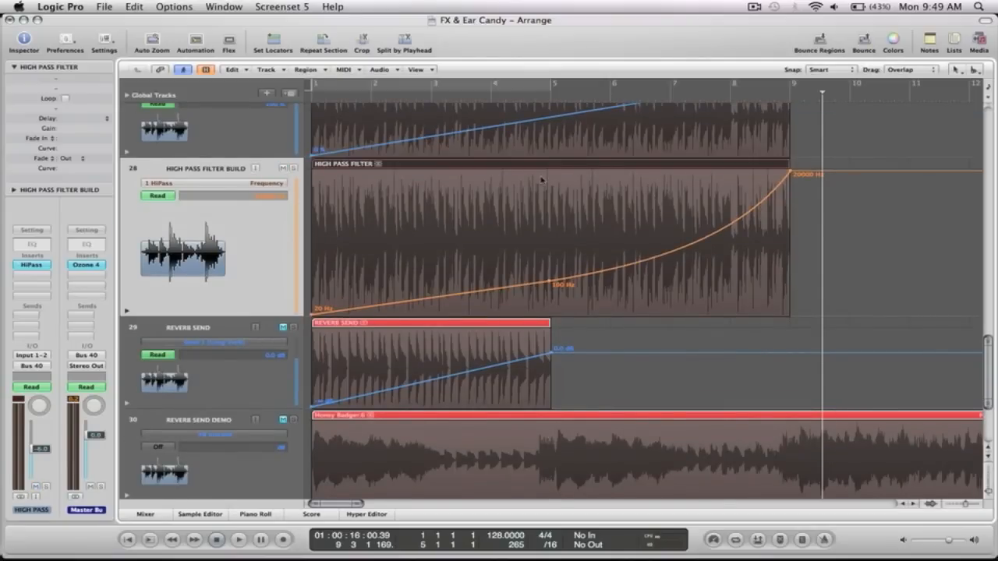
scroll(367, 188, "up", 2)
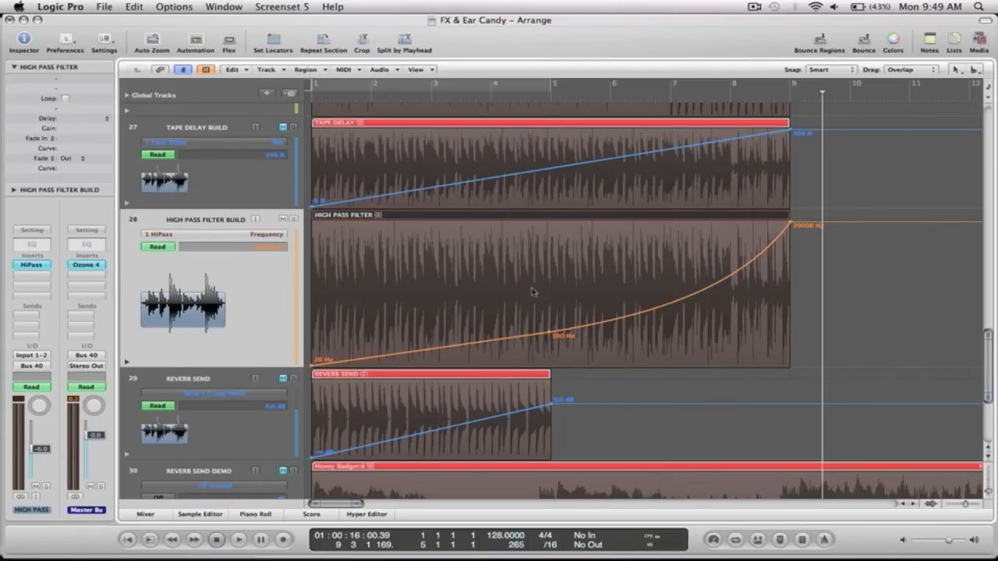
Step: Play HIGH PASS FILTER BUILD from the beginning to bar 9 with its High Pass Filter plug-in open to follow the frequency sweep
key("Return")
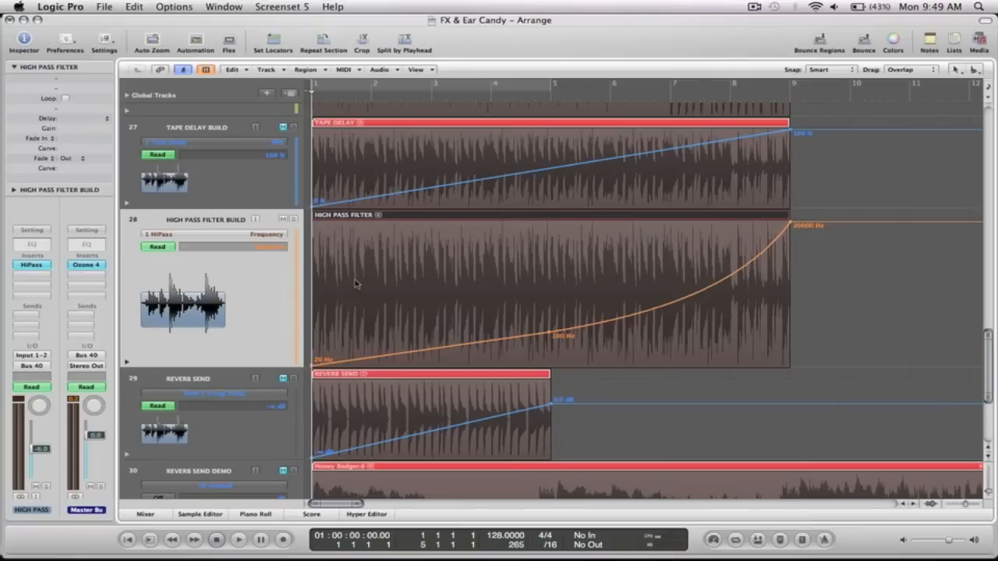
left_click(30, 266)
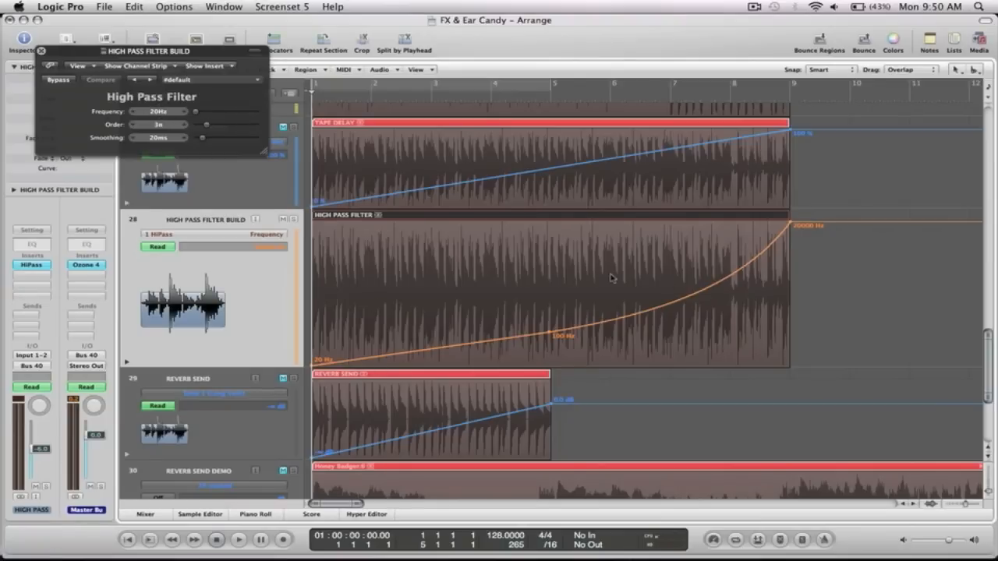
key("space")
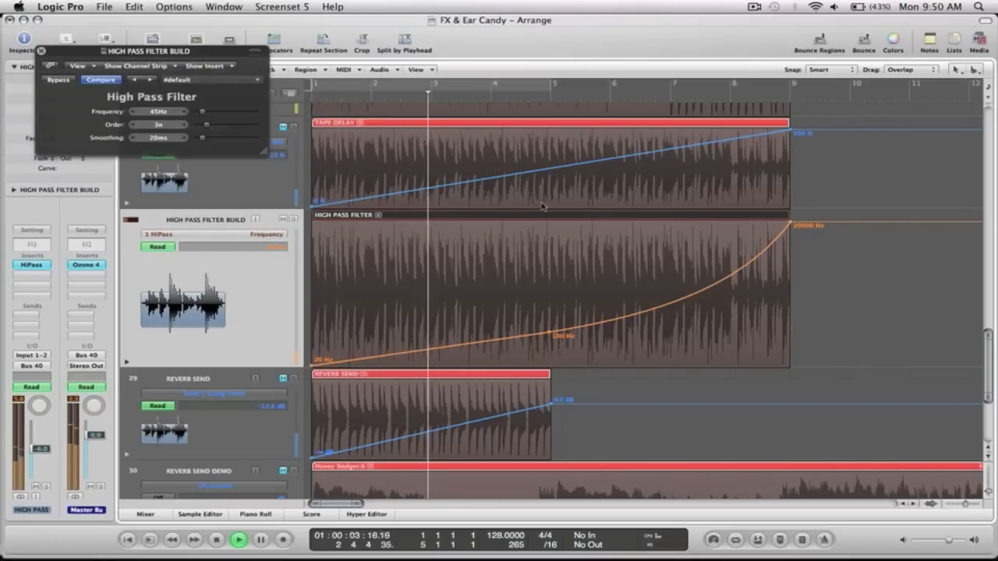
scroll(569, 209, "down", 1)
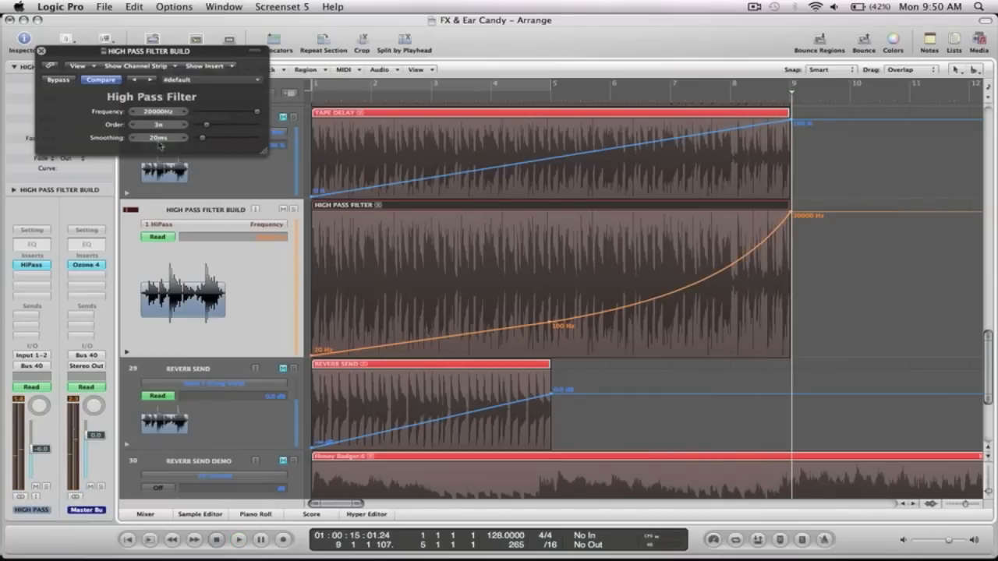
Step: Close the High Pass Filter plug-in and mute its track, then unmute and select REVERB SEND
left_click(41, 51)
left_click(283, 209)
scroll(460, 235, "down", 5)
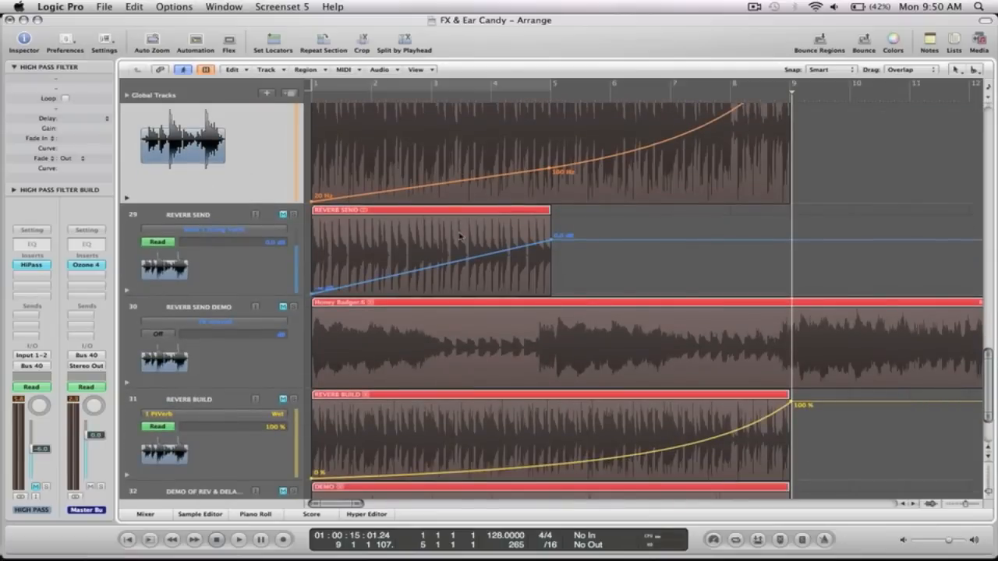
left_click(283, 214)
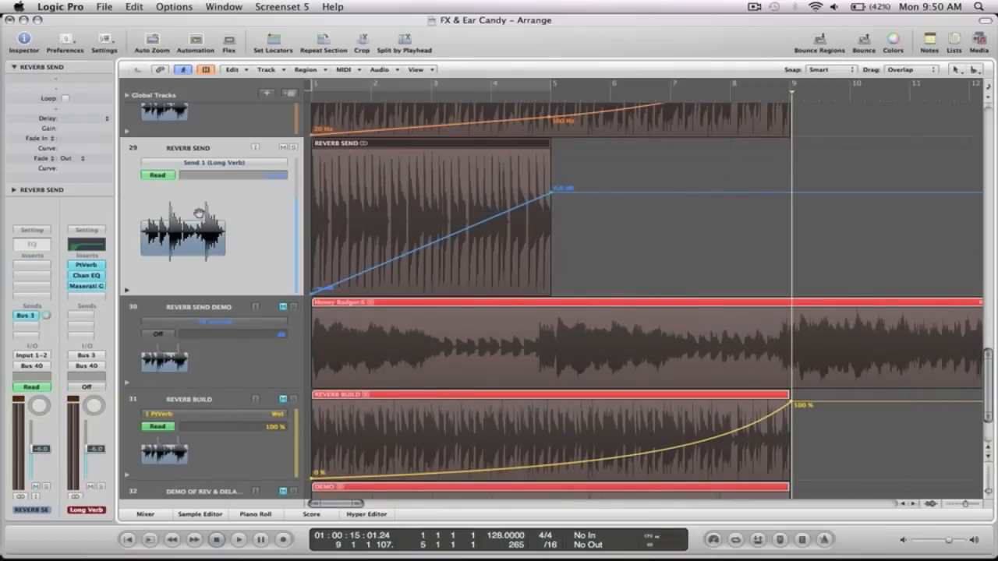
left_click(196, 214)
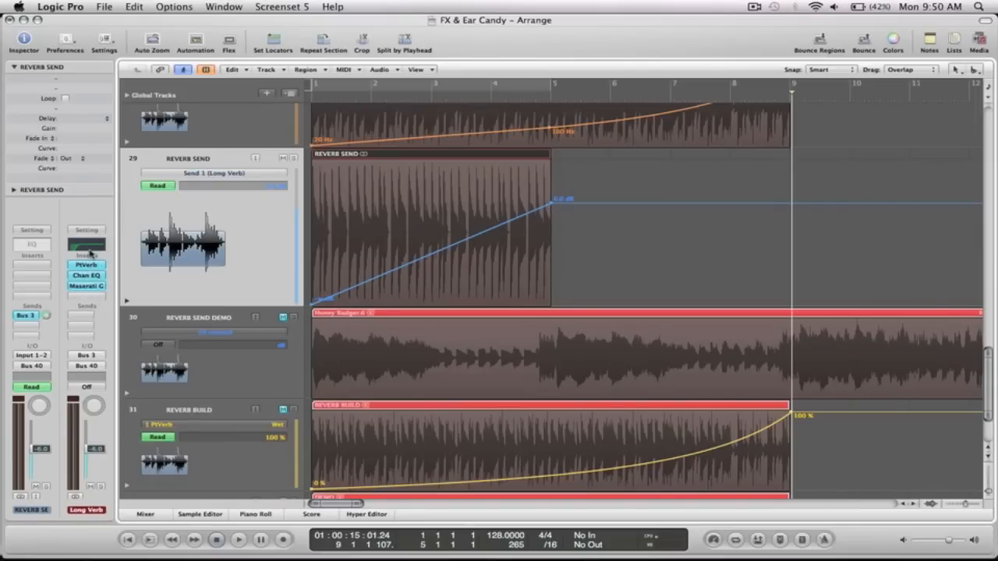
Step: Play REVERB SEND from the beginning to bar 5 to hear its Long Verb send automation, then mute the track
scroll(424, 240, "up", 2)
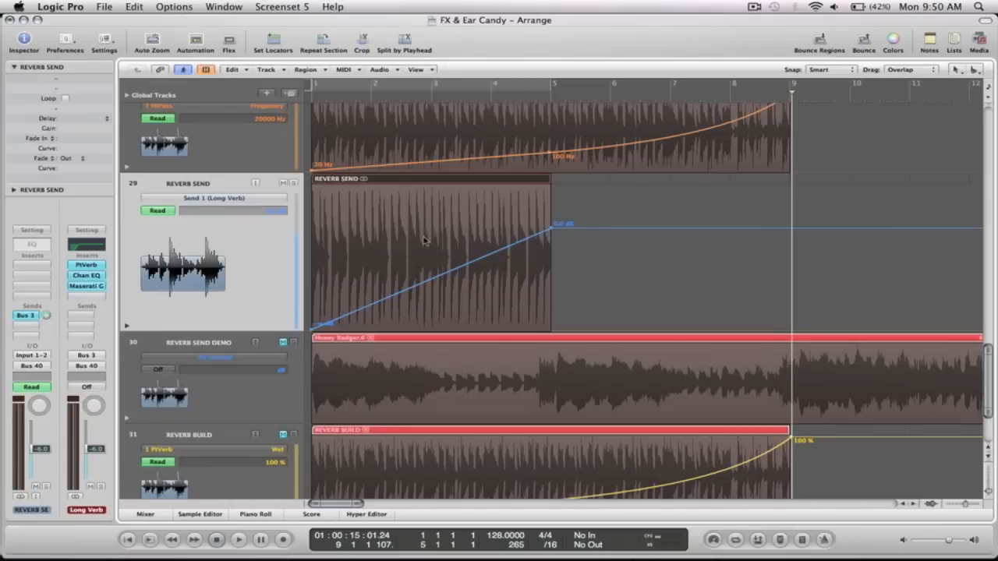
key("Return")
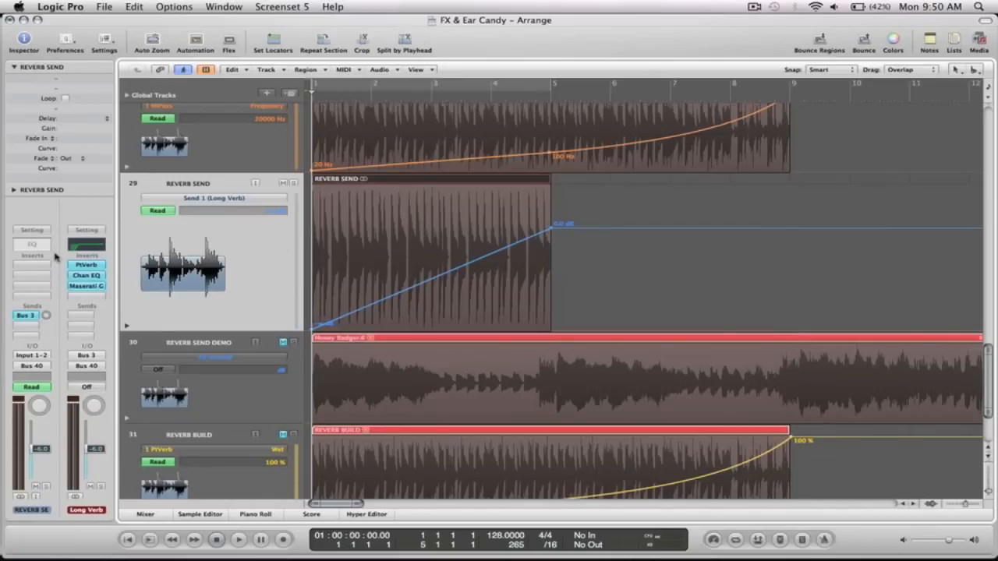
key("space")
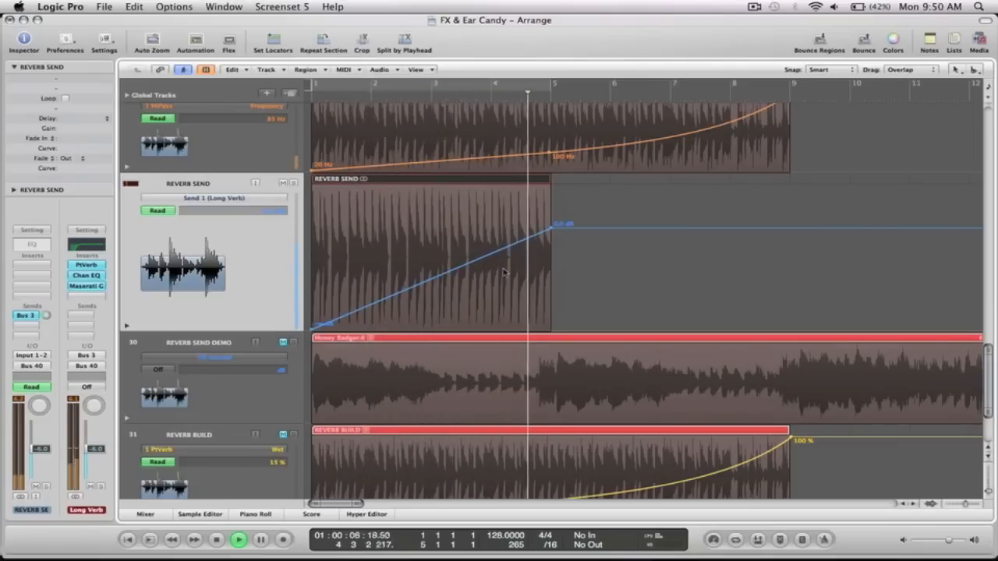
key("space")
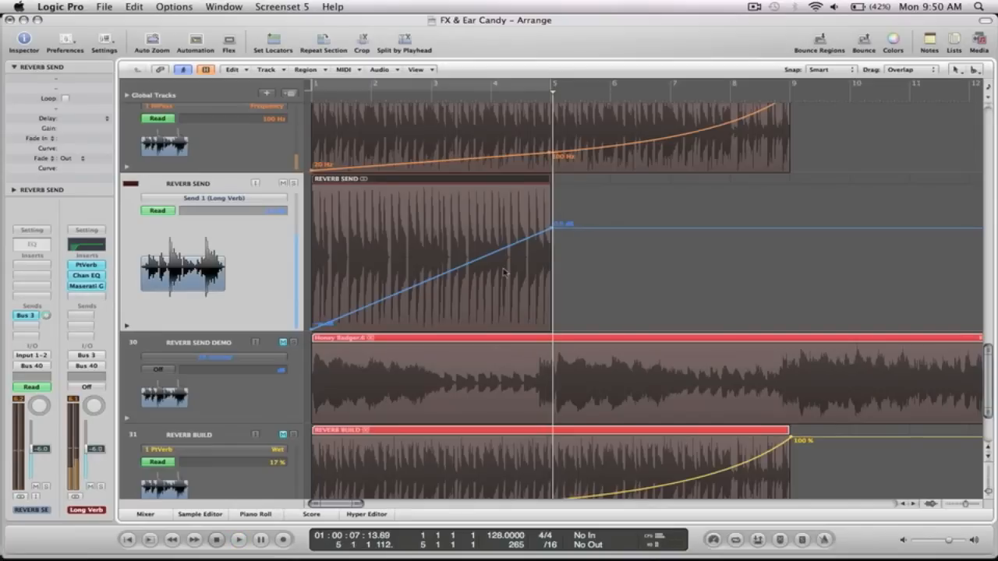
left_click(283, 183)
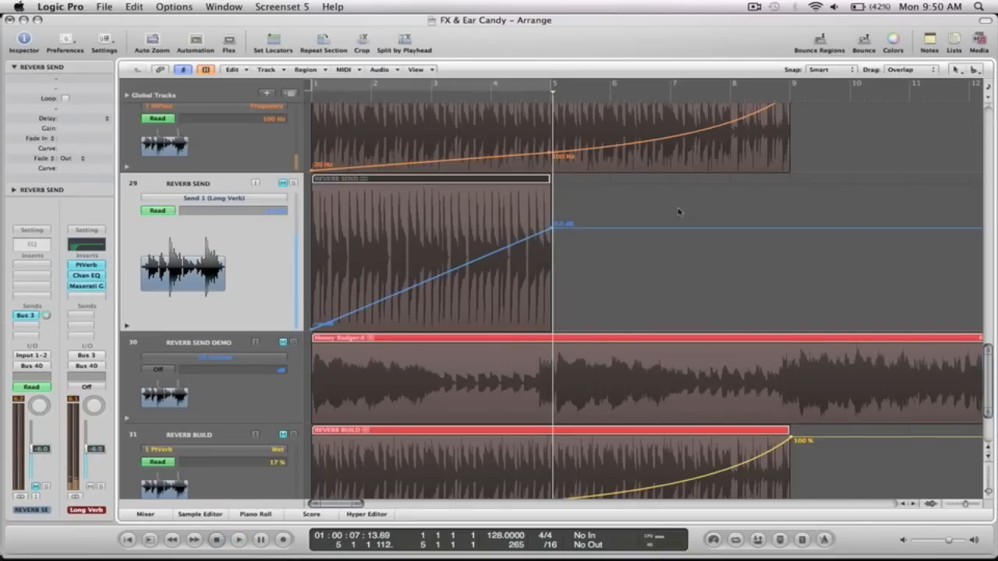
Step: Unmute the REVERB SEND DEMO track and fit its whole Honey Badger.6 region in view
scroll(678, 211, "down", 3)
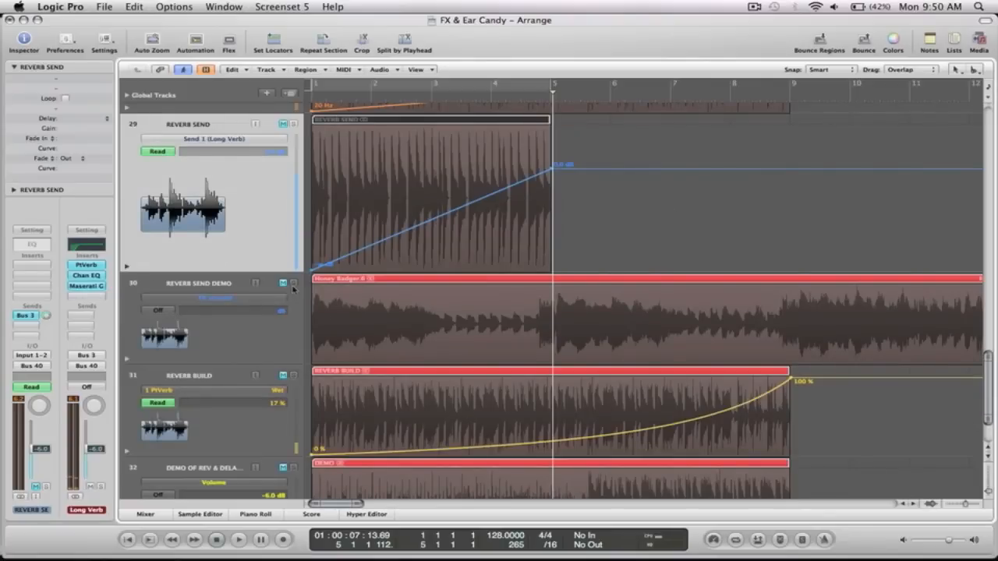
left_click(542, 279)
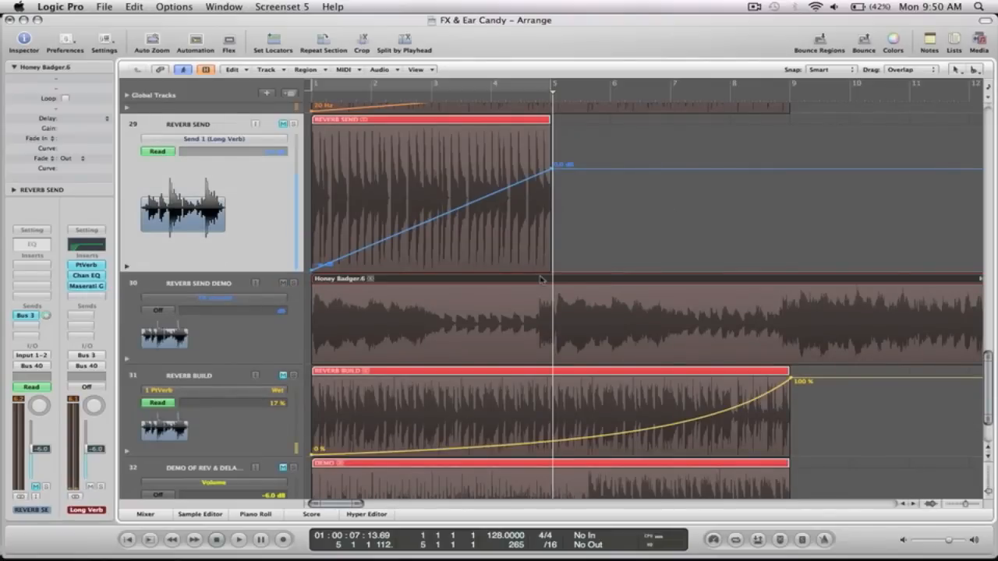
key("super+Left")
key("super+Left")
key("super+Left")
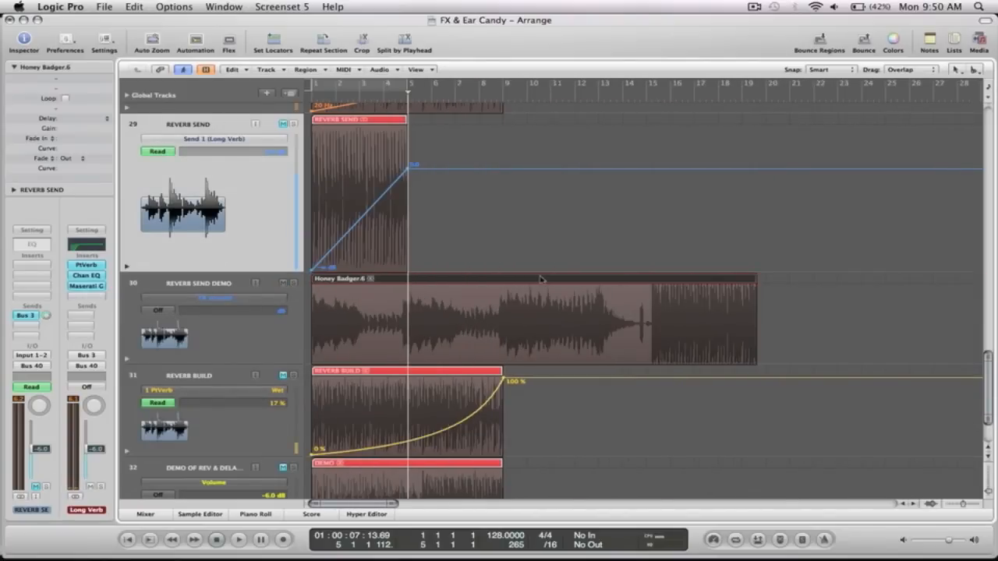
Step: Play REVERB SEND DEMO from the beginning into bar 16, then mute the track
key("Return")
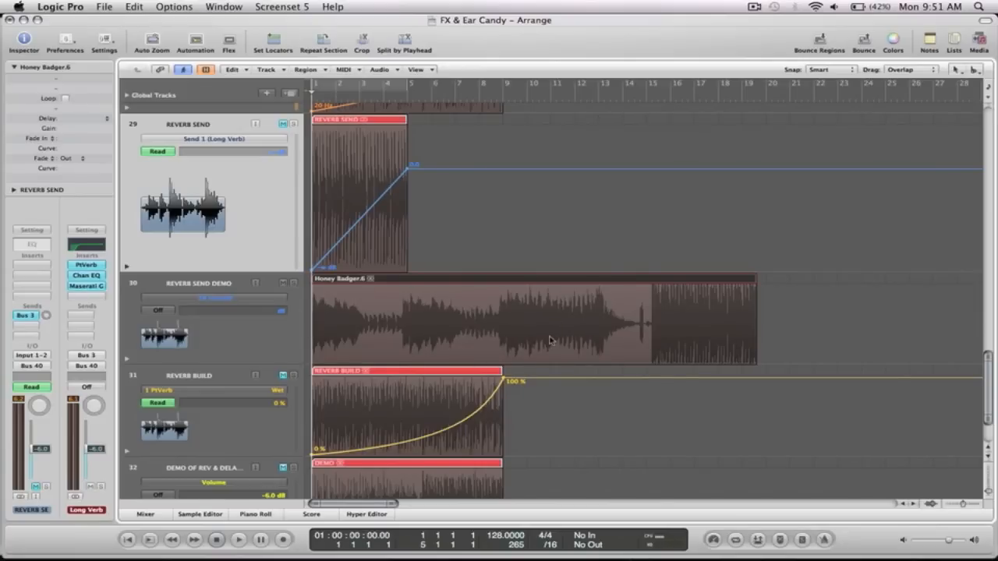
key("space")
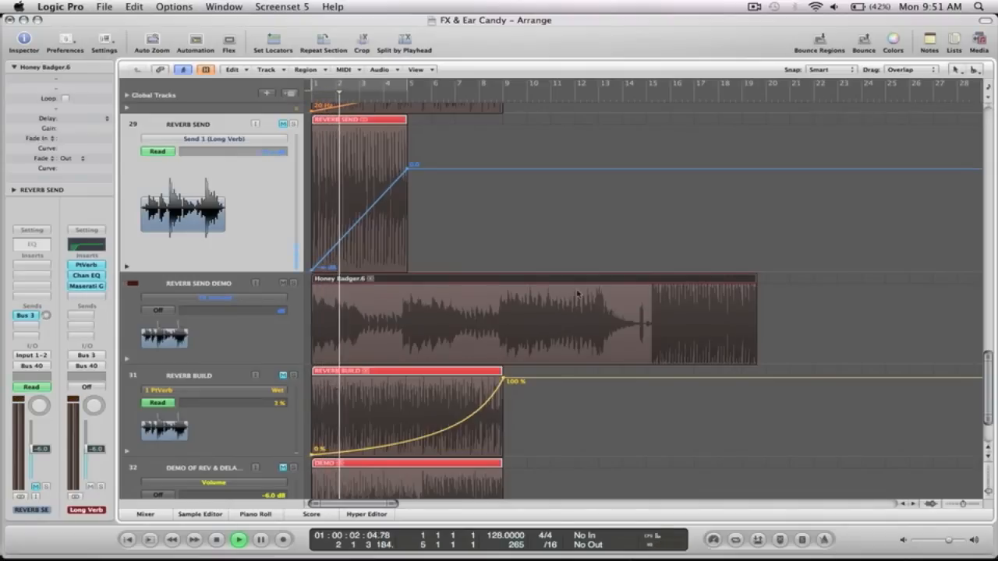
scroll(577, 292, "down", 1)
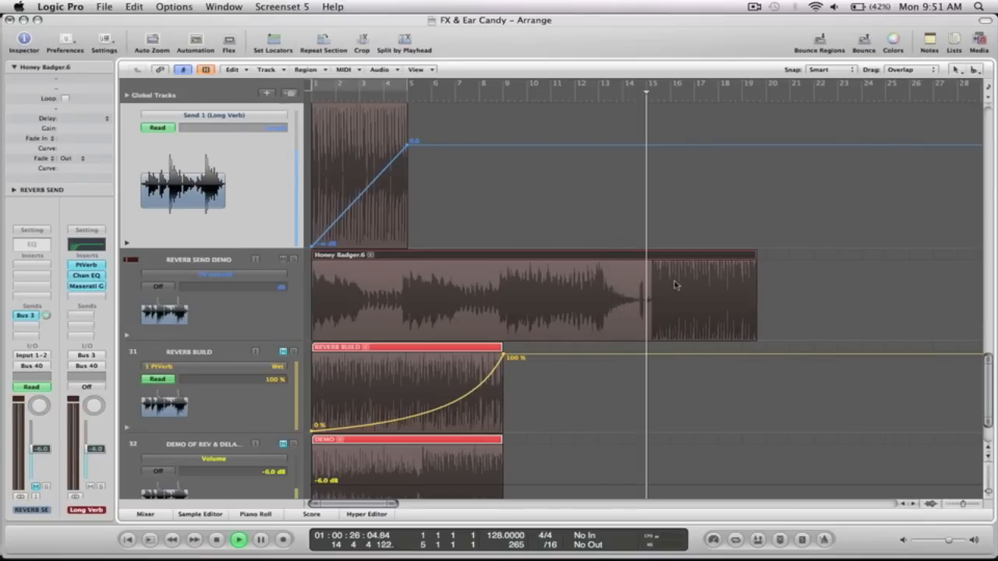
key("space")
left_click(283, 260)
Step: Select and unmute REVERB BUILD, then inspect its PlatinumVerb settings and close the plug-in
scroll(405, 276, "down", 3)
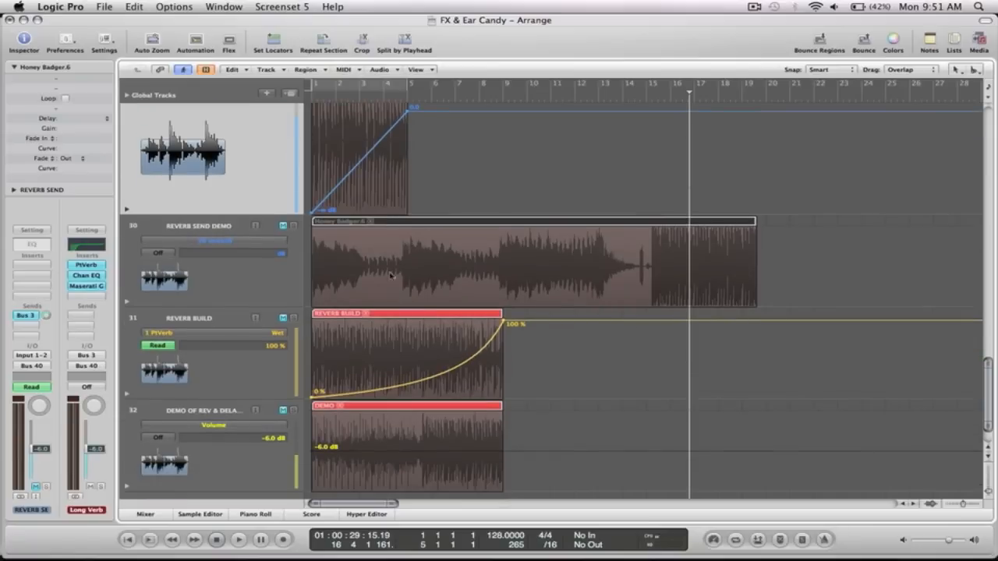
left_click(208, 319)
left_click(283, 250)
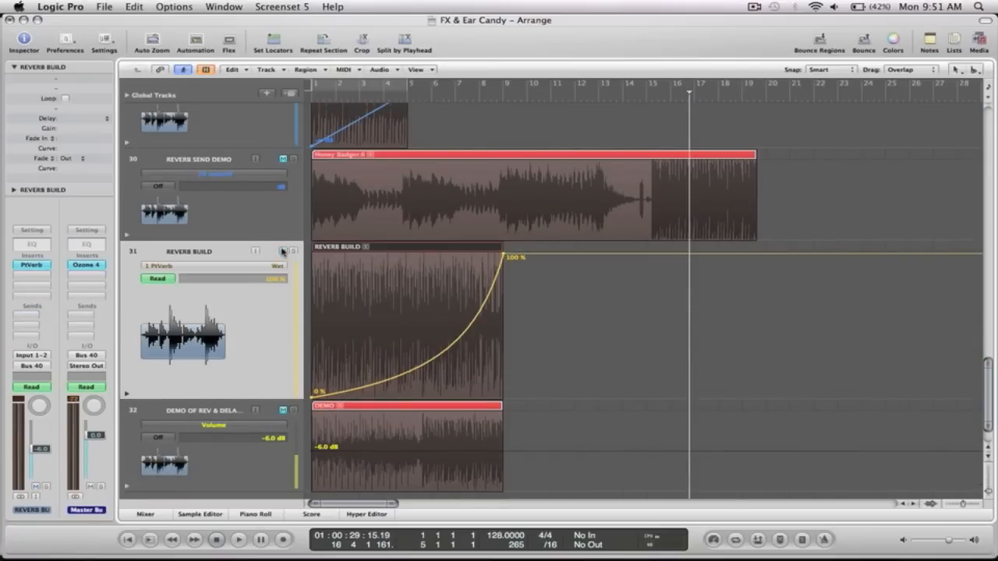
key("Return")
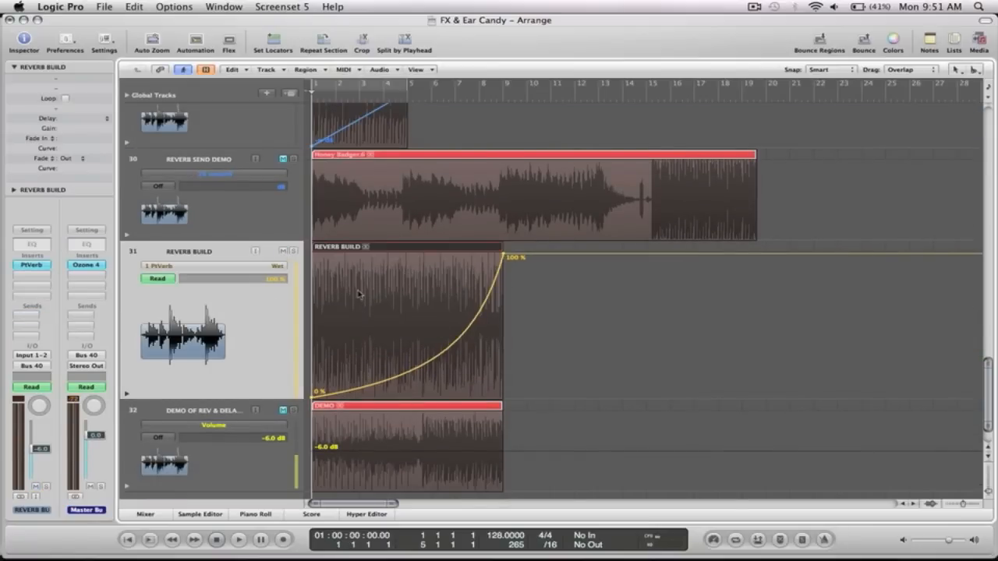
left_click(26, 266)
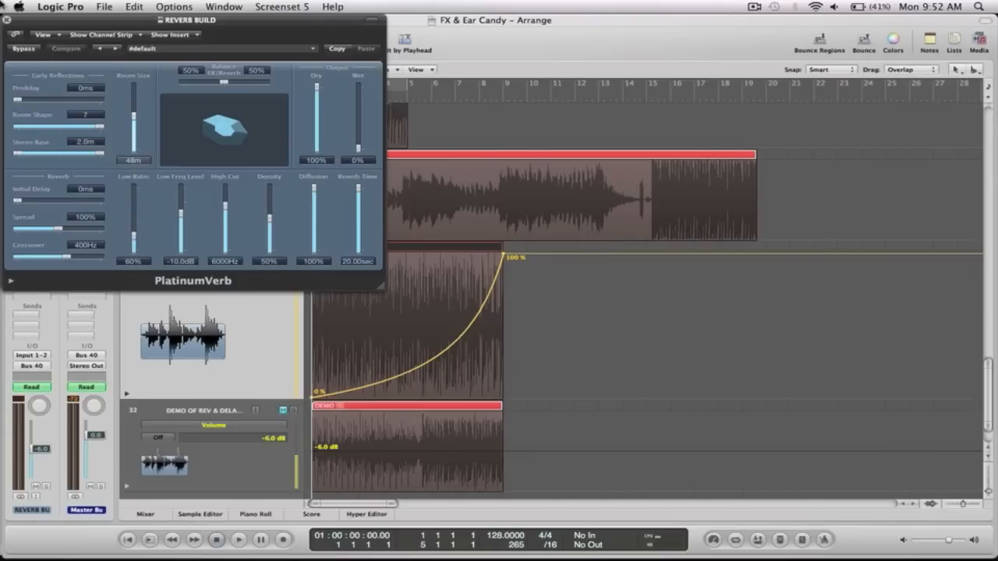
left_click(7, 19)
Step: Play REVERB BUILD from bar 1 into bar 10 to follow its Wet automation, then mute the track
key("space")
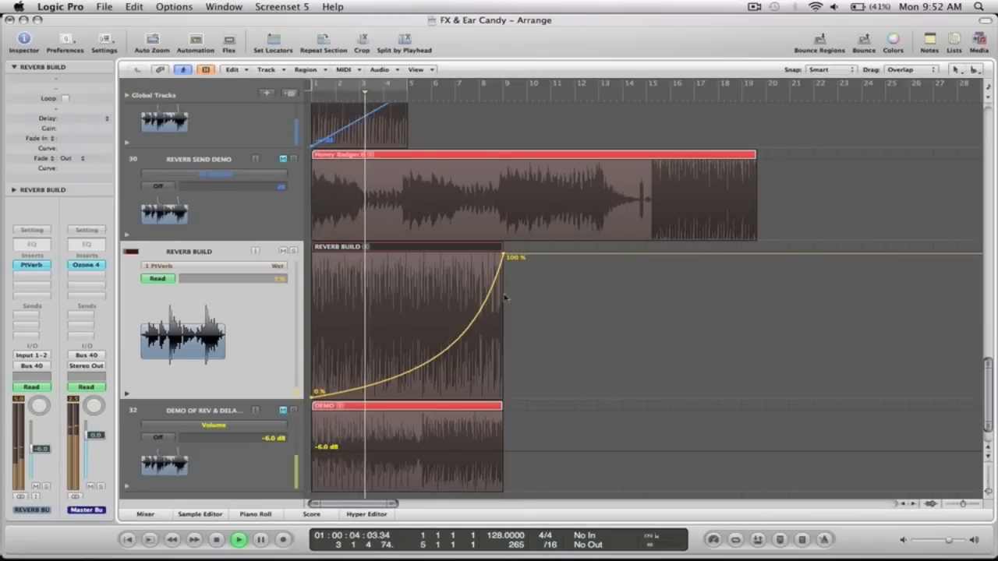
scroll(508, 291, "down", 1)
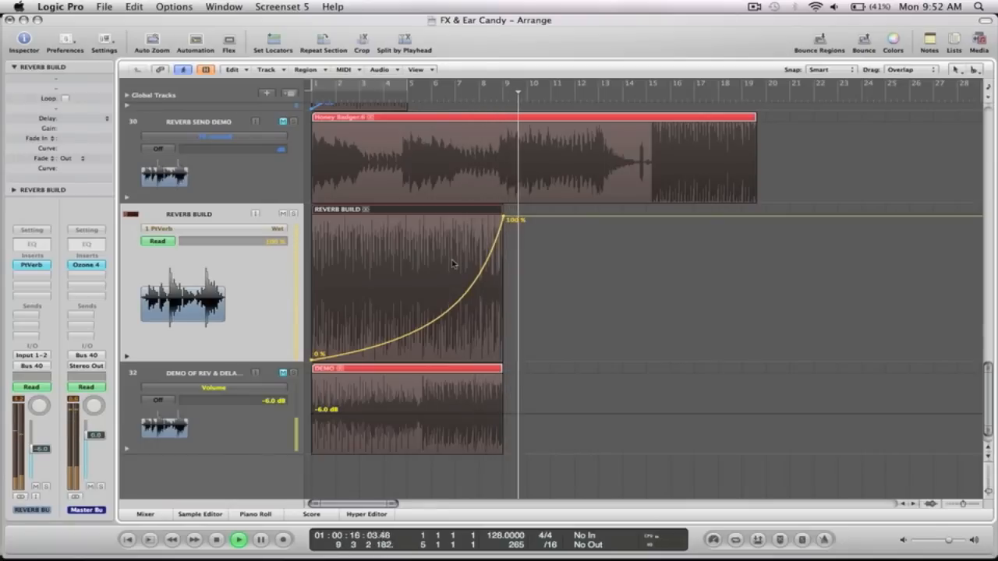
key("space")
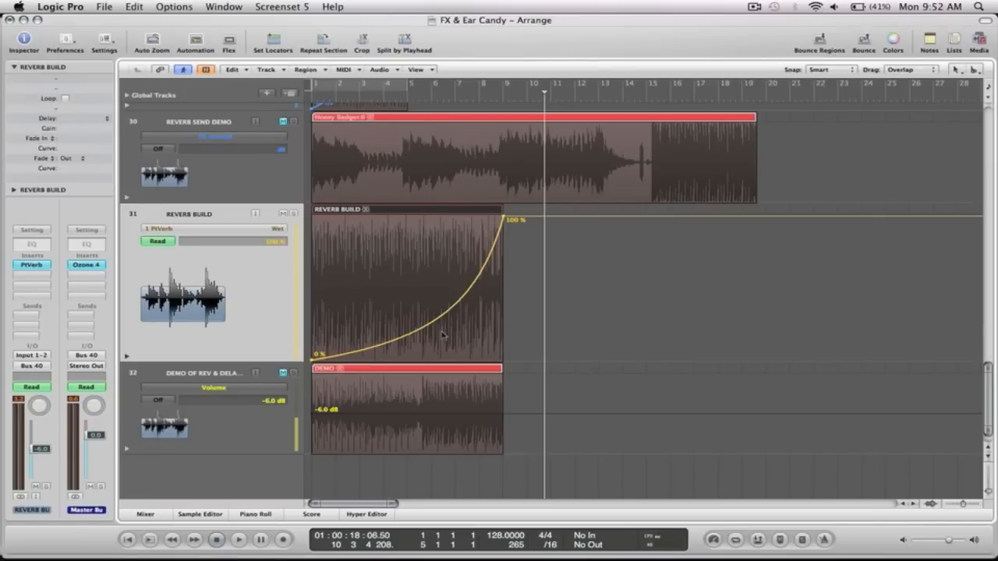
left_click(283, 214)
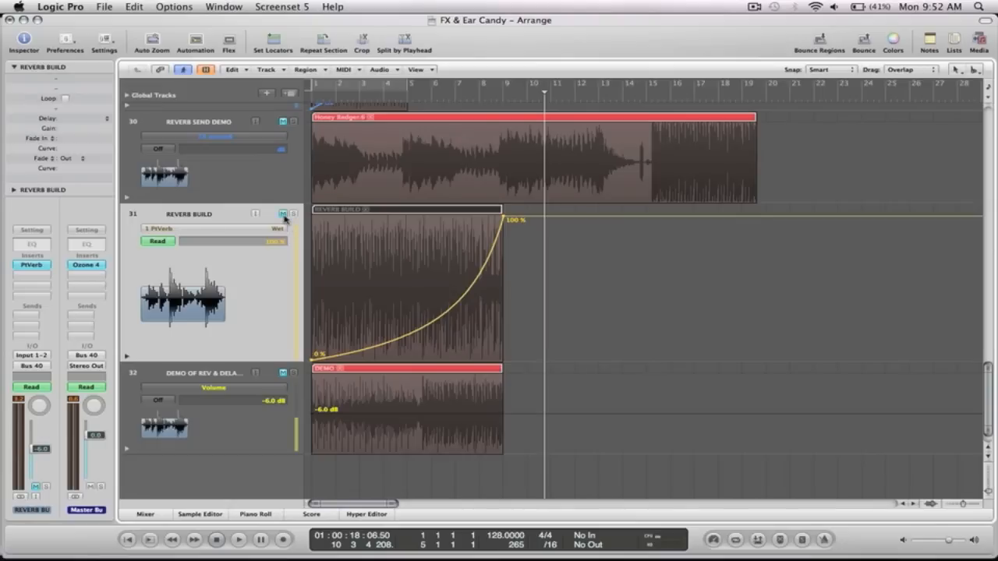
Step: Select and unmute the DEMO OF REV & DELAY BUILD track, then hide automation and enlarge that track
left_click(193, 376)
scroll(417, 294, "down", 2)
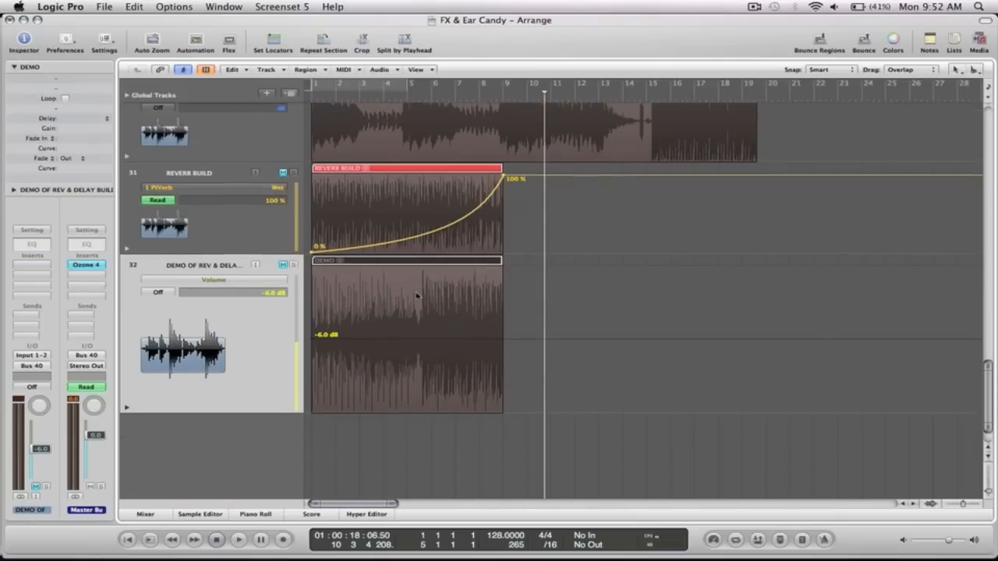
left_click(284, 266)
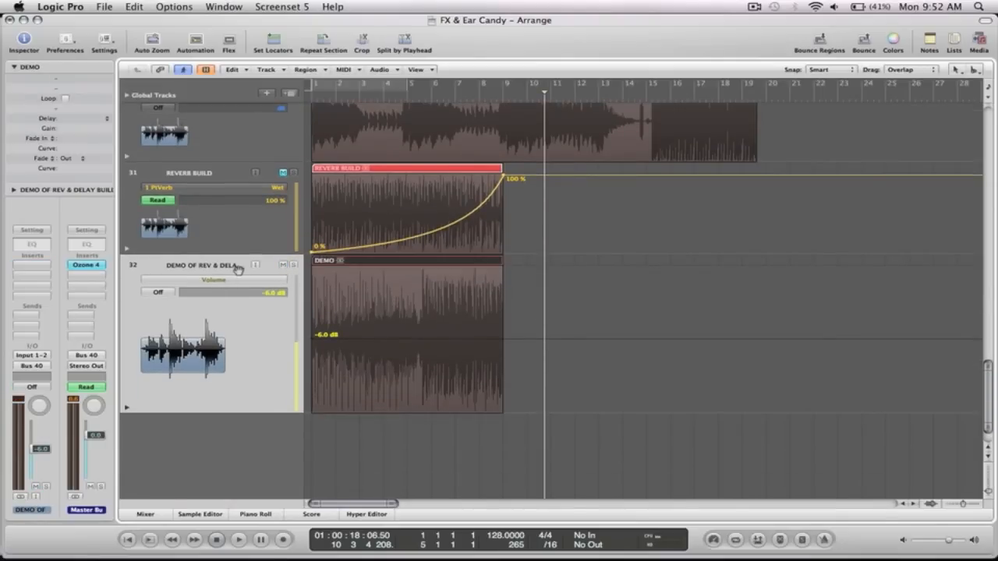
key("a")
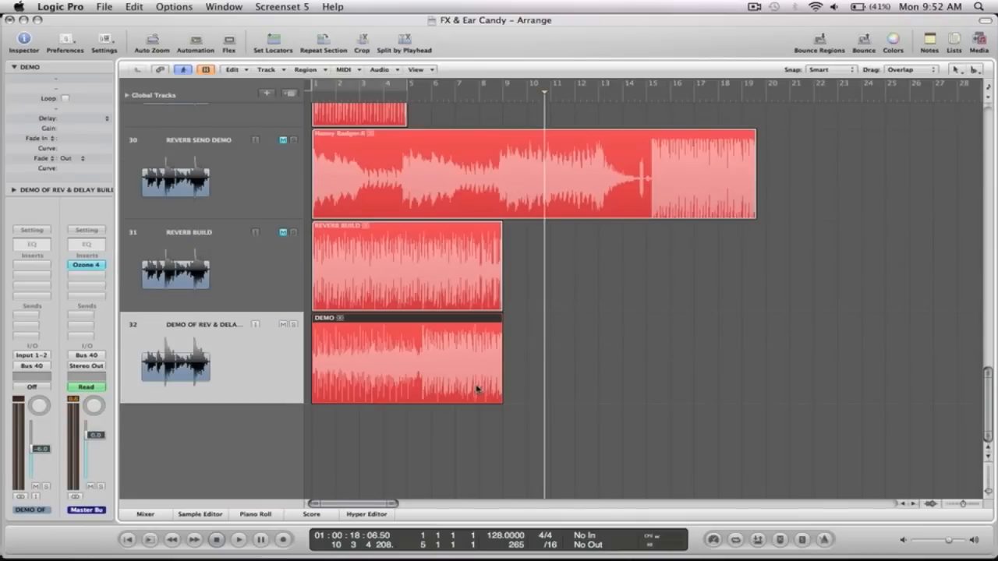
key("ctrl+z")
scroll(547, 419, "down", 1)
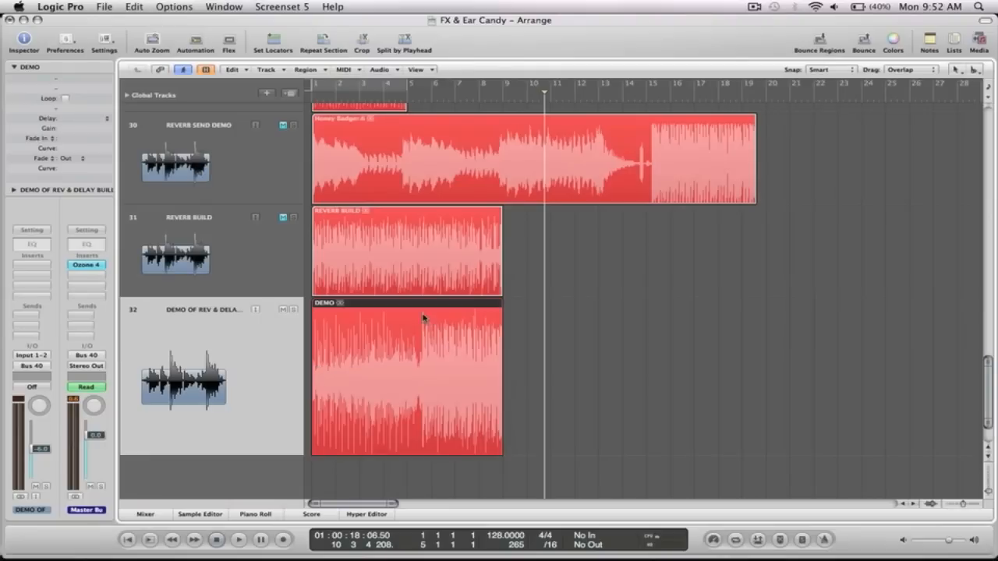
Step: Play DEMO OF REV & DELAY BUILD from the beginning into bar 7 and stop
key("Return")
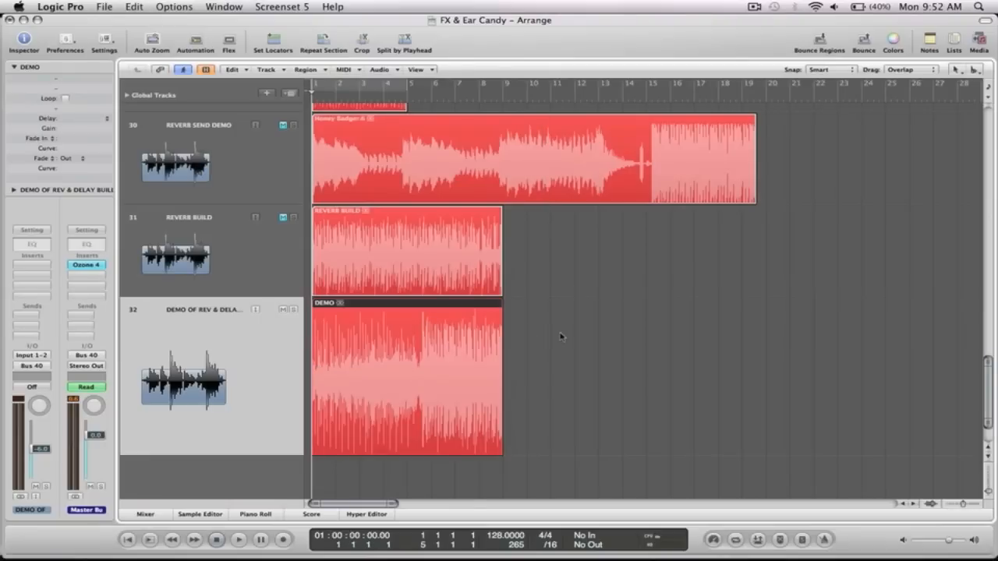
key("space")
scroll(561, 336, "down", 1)
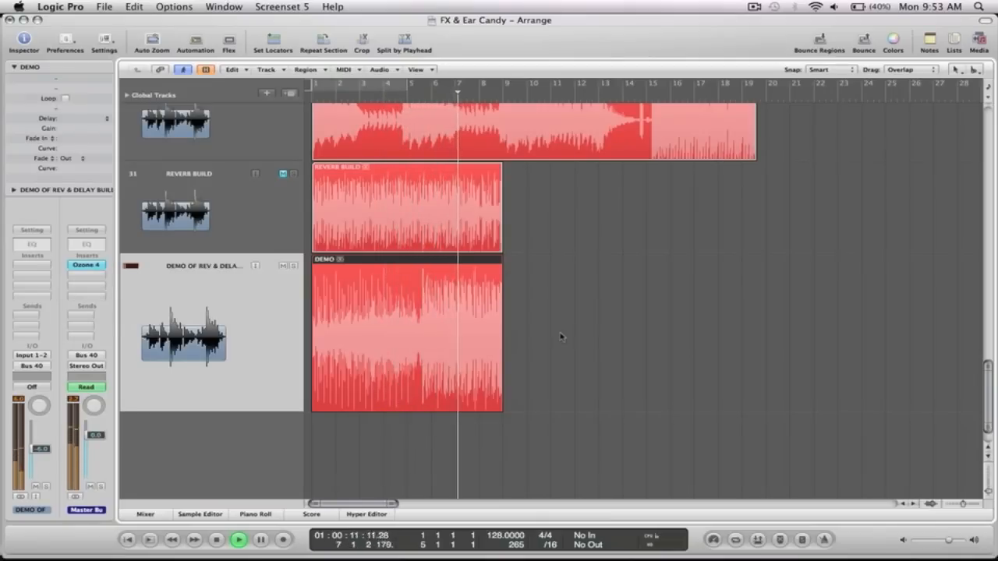
key("space")
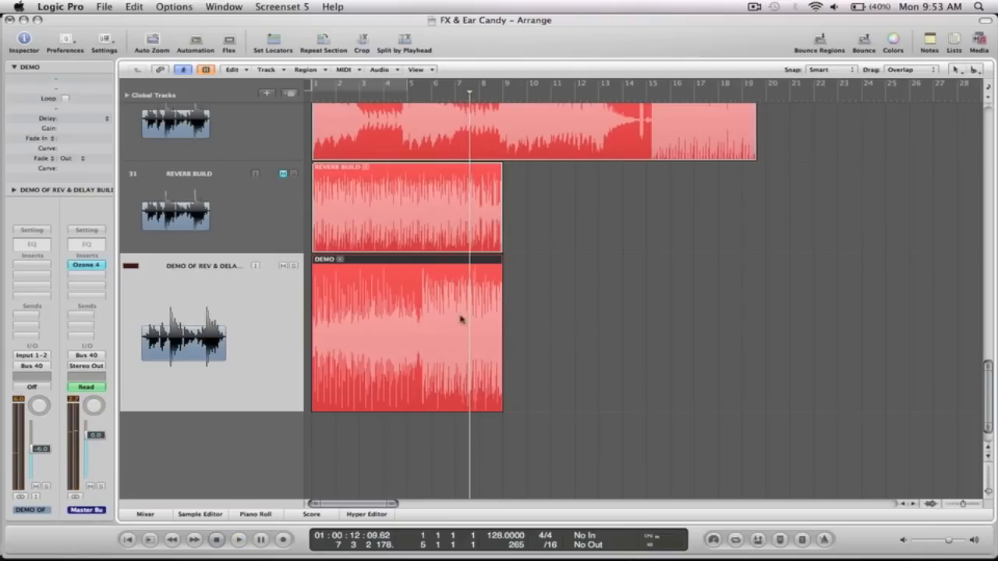
Step: Examine the DEMO region's waveform up close around bars 4 to 6
left_click_drag(447, 403, 382, 214)
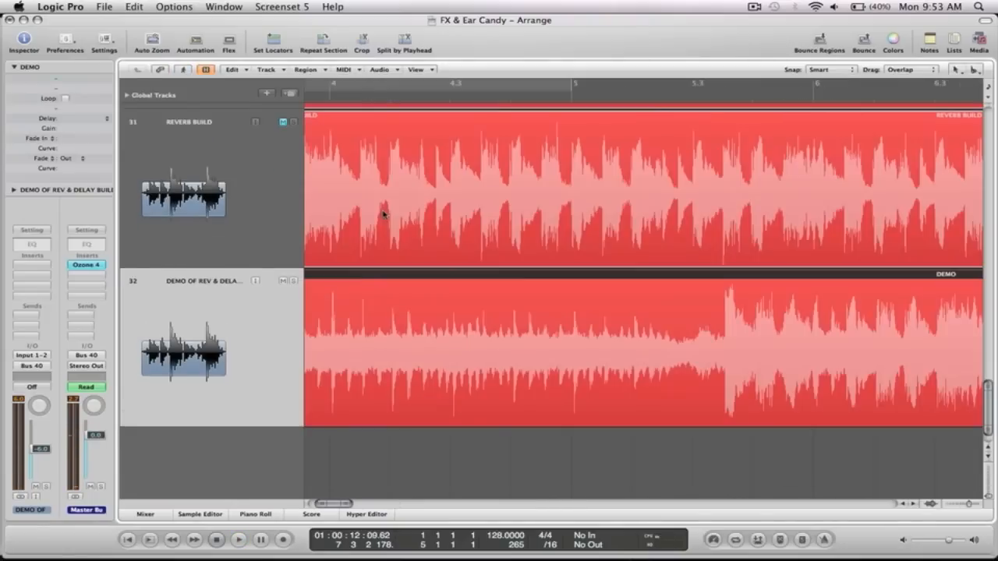
left_click(638, 322, "ctrl+alt")
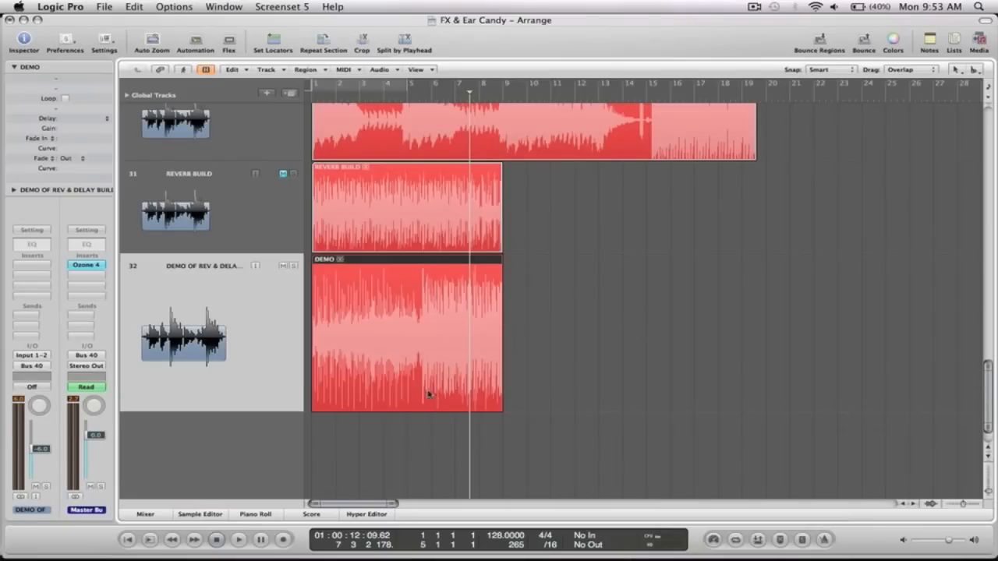
left_click(596, 299, "ctrl+alt")
Step: Show all tracks in one overview, restore DEMO OF REV & DELAY BUILD to normal height and mute it
left_click(652, 301)
left_click(651, 301, "ctrl+alt")
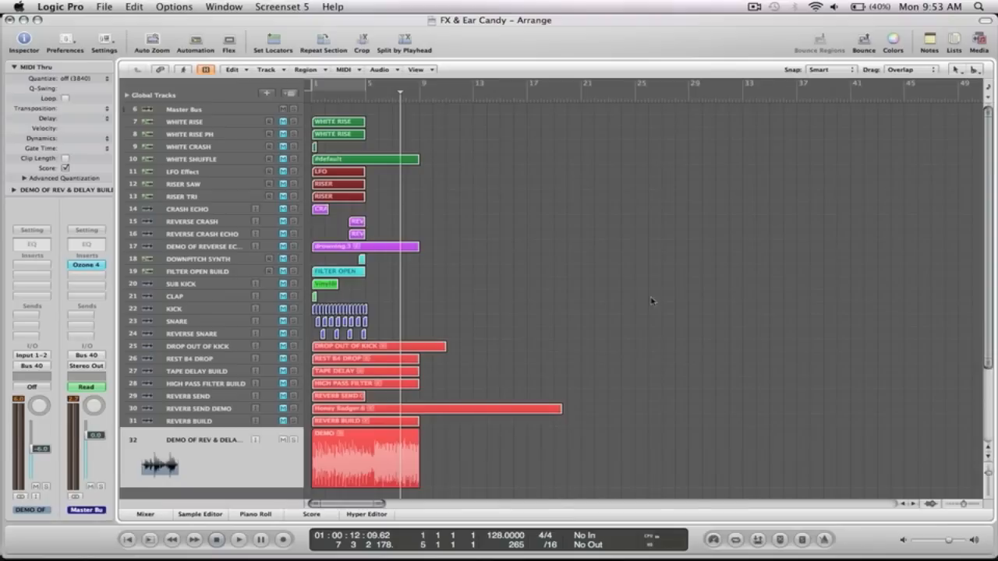
key("ctrl+alt+z")
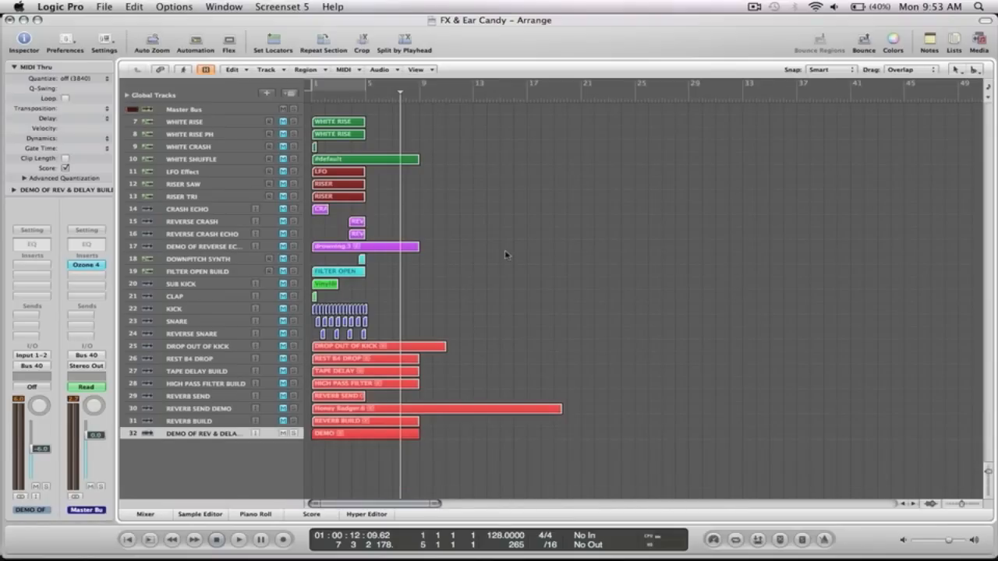
left_click(282, 434)
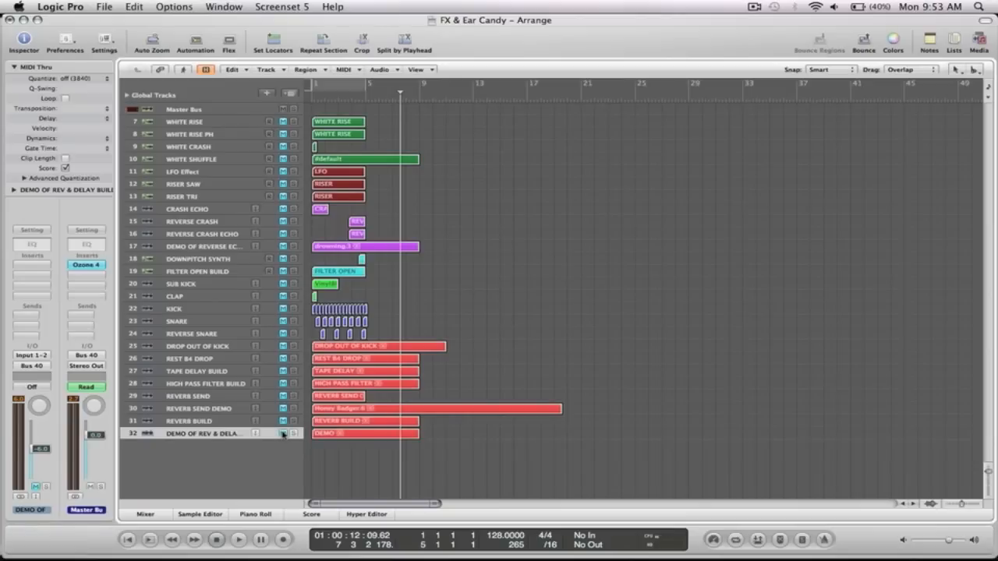